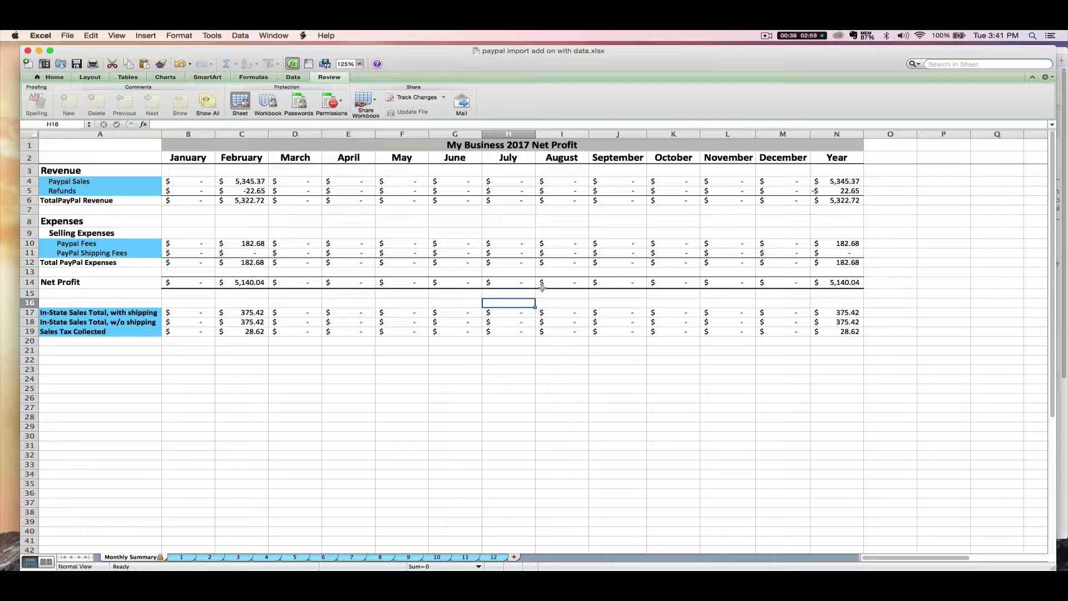
Inspect the July Total PayPal Expenses formula, then move off it onto an empty cell
click(521, 258)
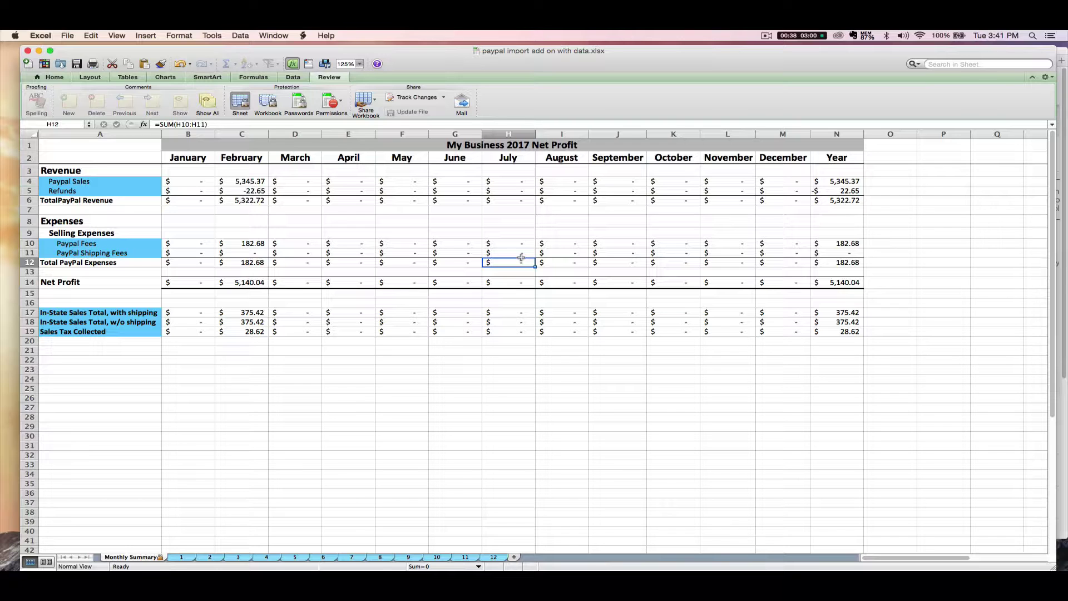
click(443, 367)
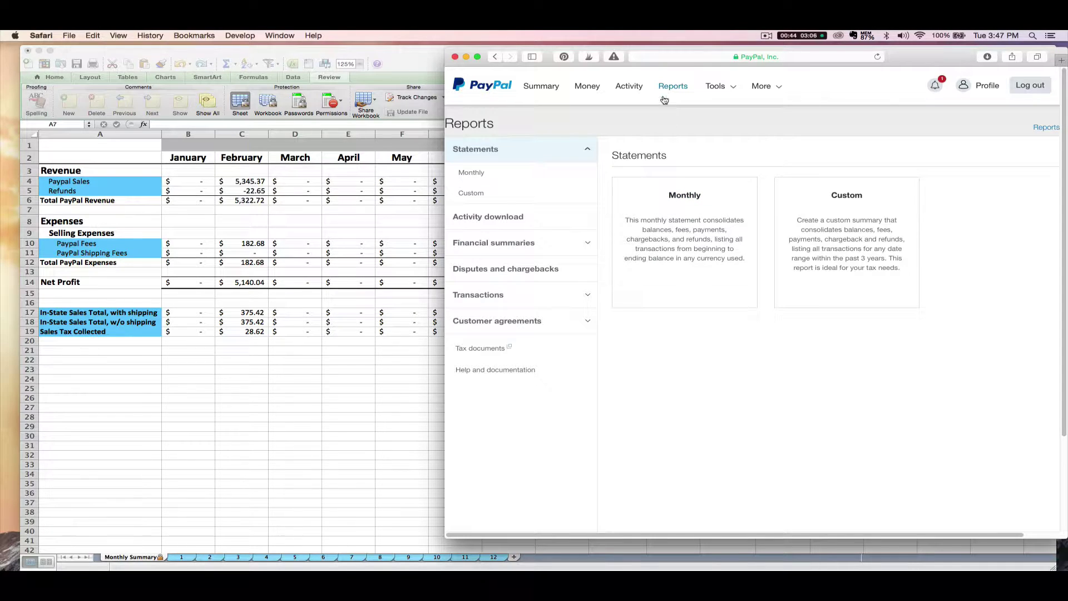
Start a PayPal Activity download limited to Completed payments
click(518, 224)
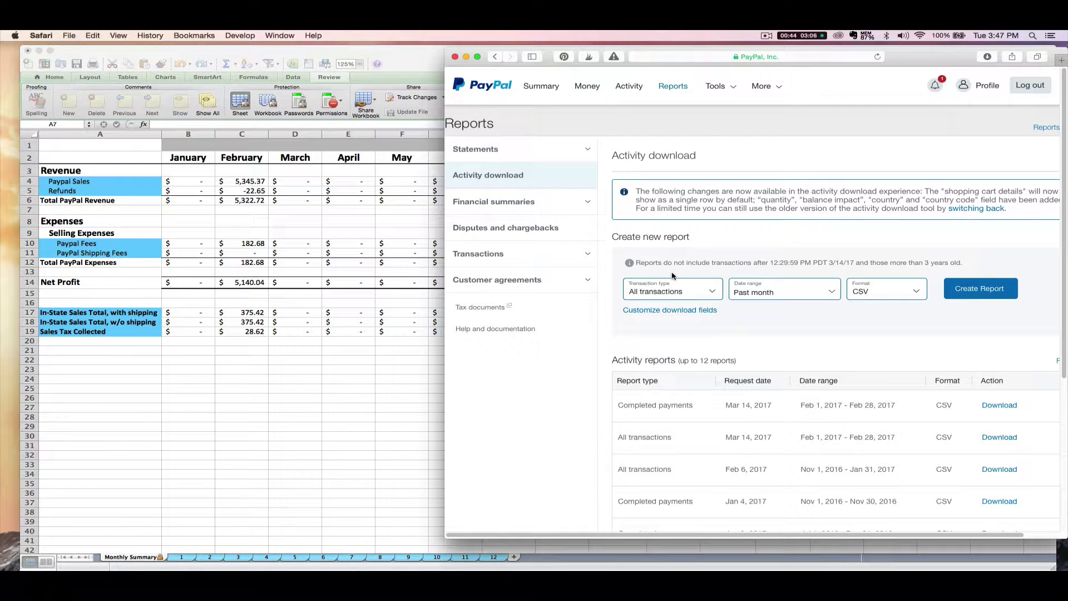
click(689, 292)
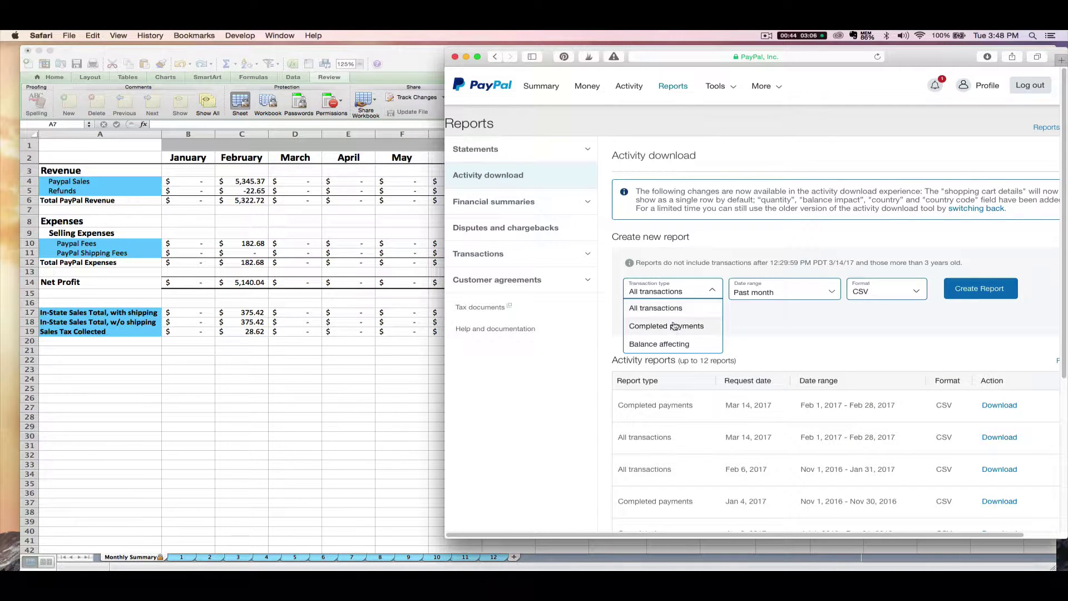
click(650, 327)
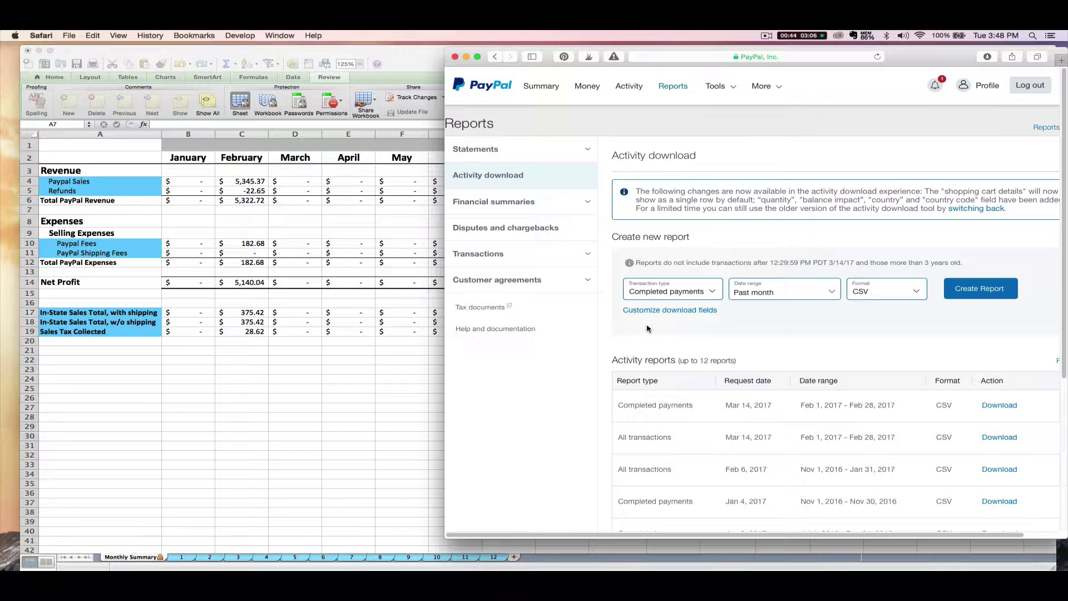
Set the date range to 1/1/17–1/31/17 and the format to CSV, then create the report
click(762, 291)
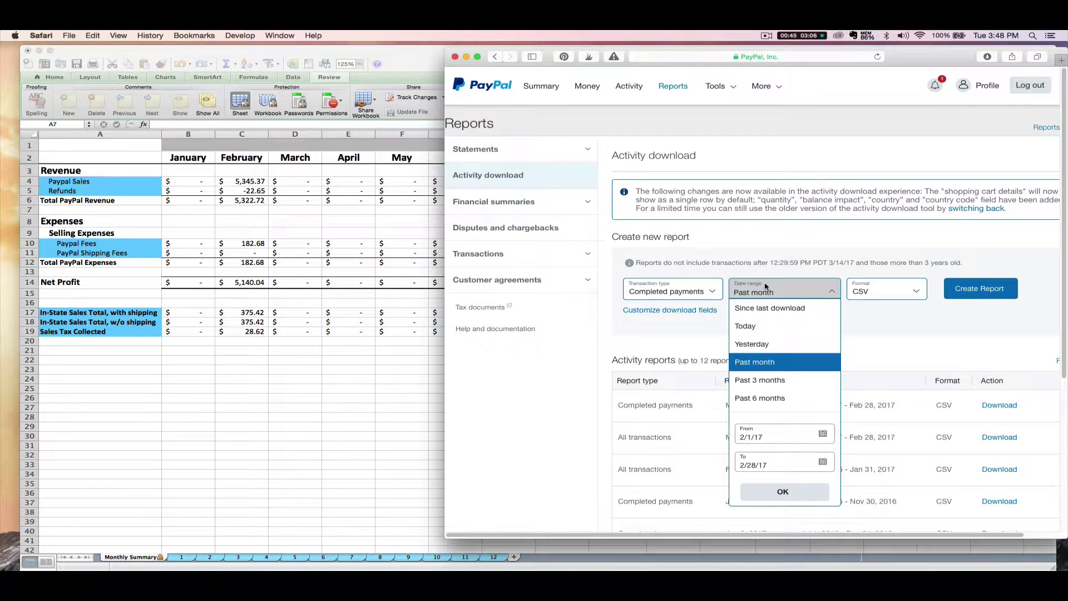
click(821, 434)
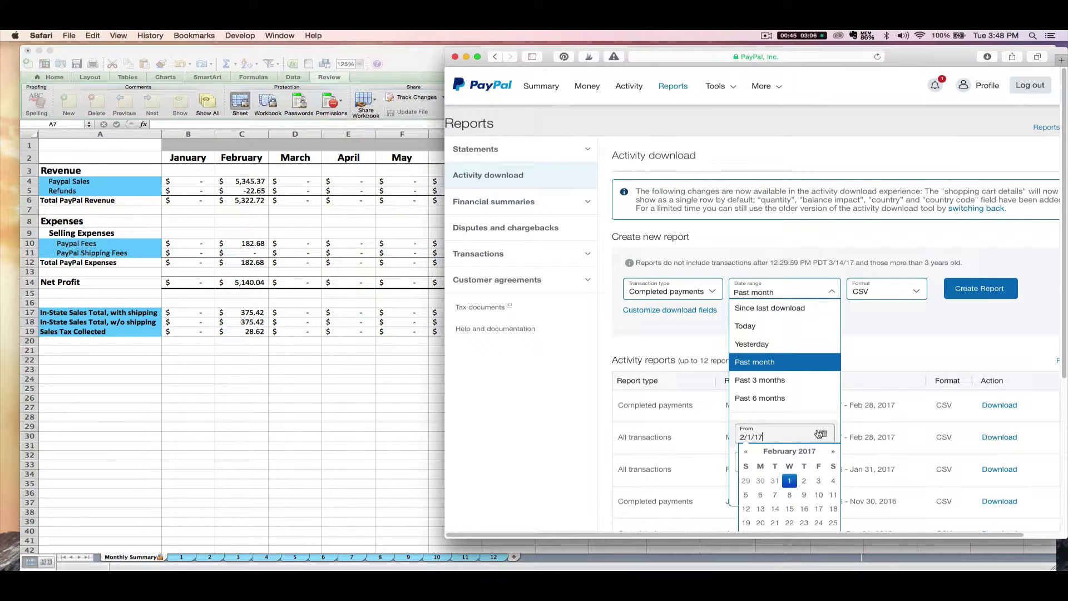
click(746, 451)
click(746, 495)
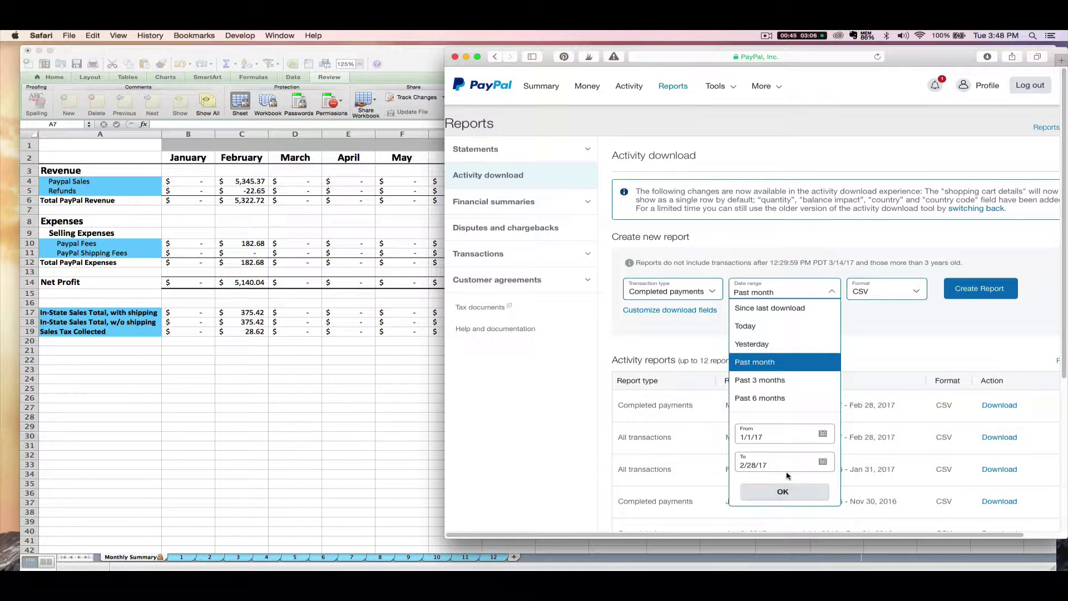
click(822, 461)
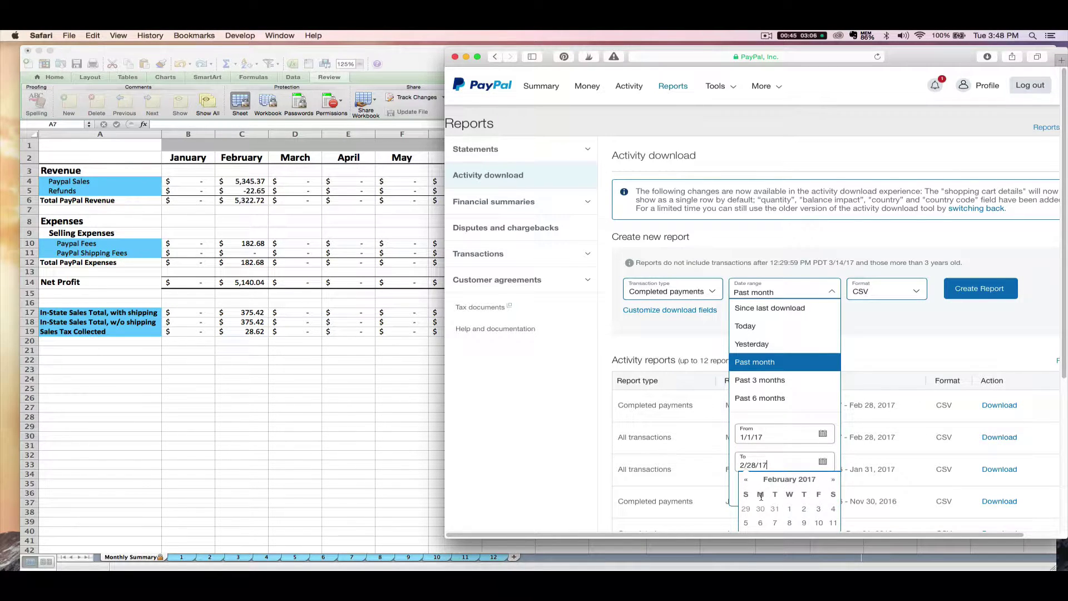
click(775, 508)
click(776, 499)
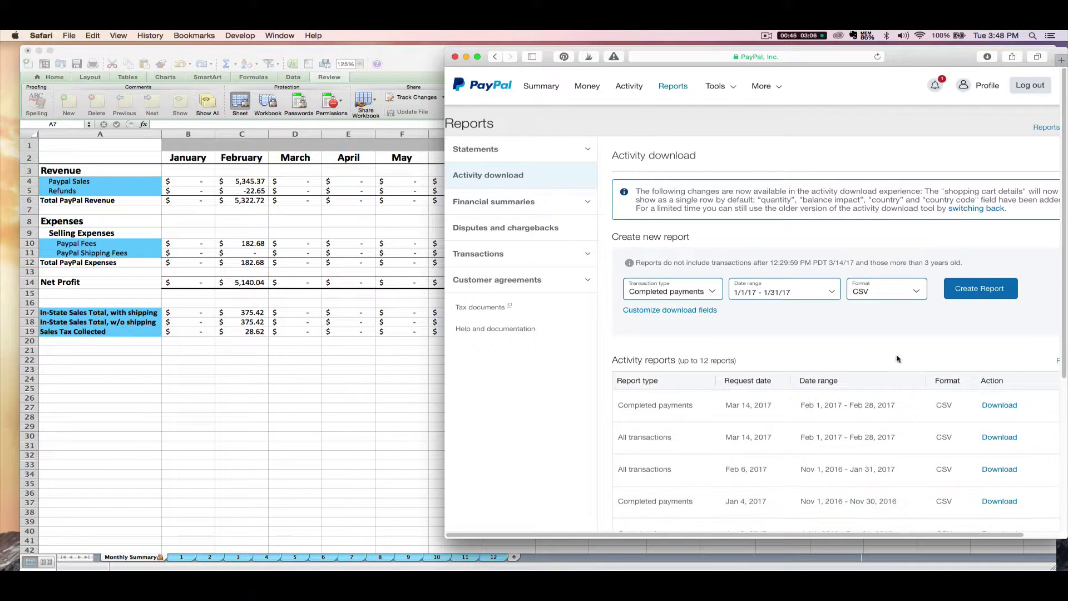
click(897, 295)
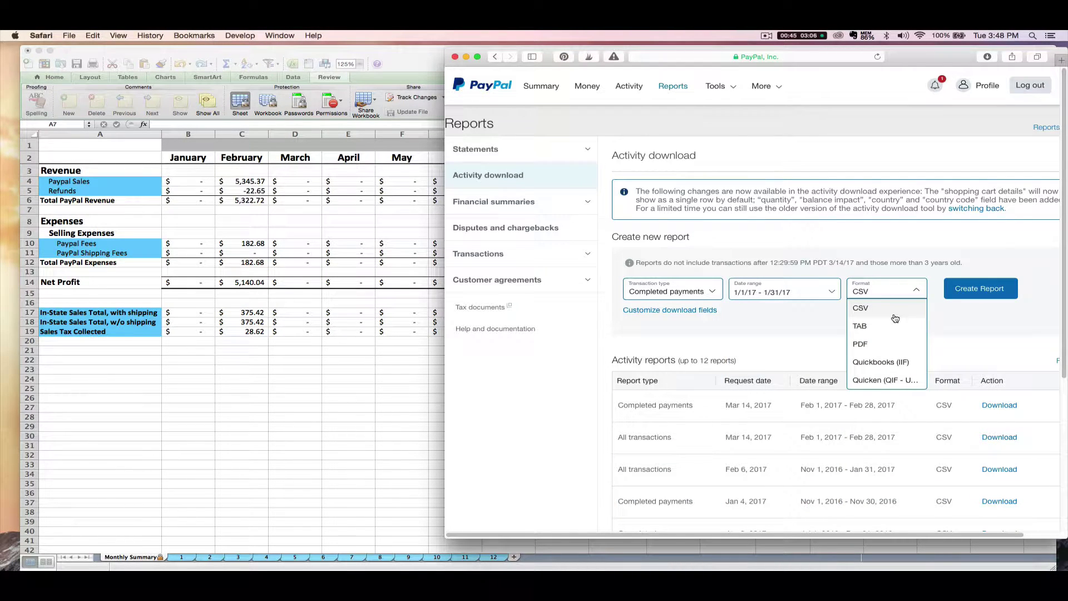
click(896, 317)
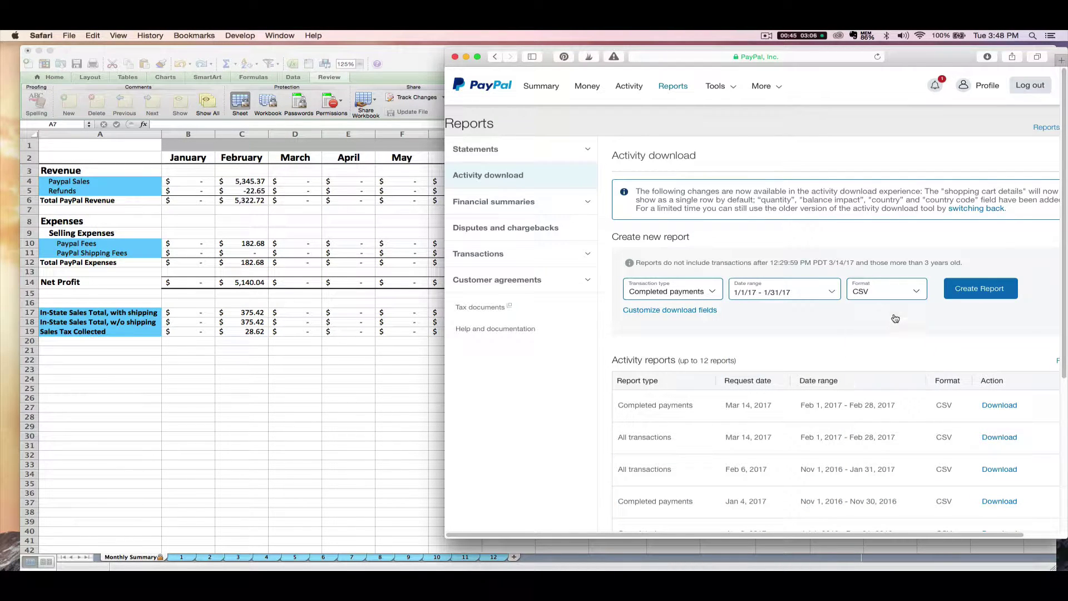
click(982, 291)
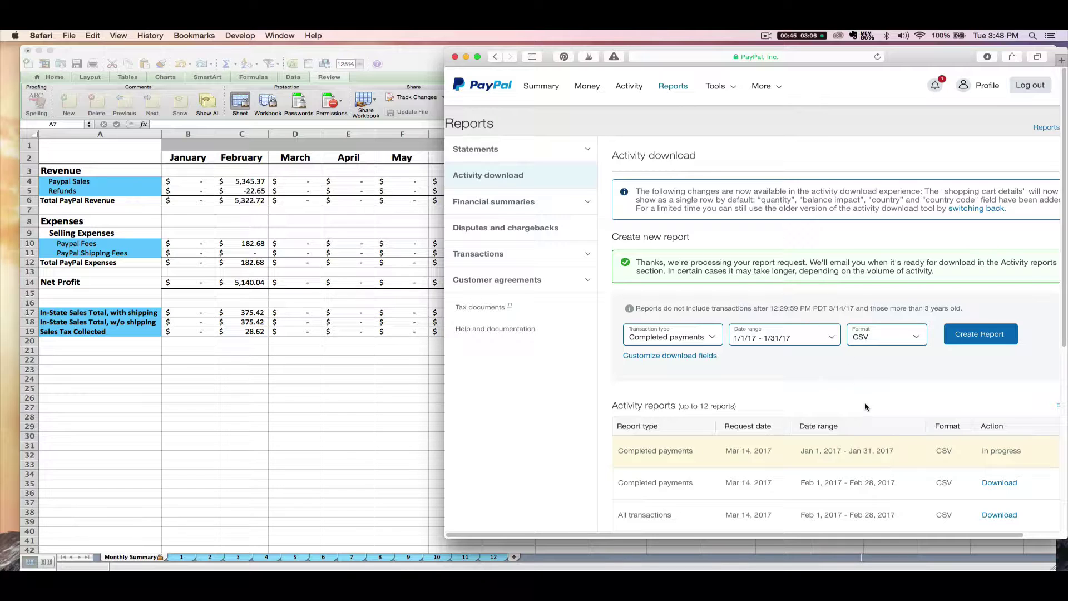
Refresh PayPal Reports and download the finished Jan 1–31 Completed payments CSV
click(877, 58)
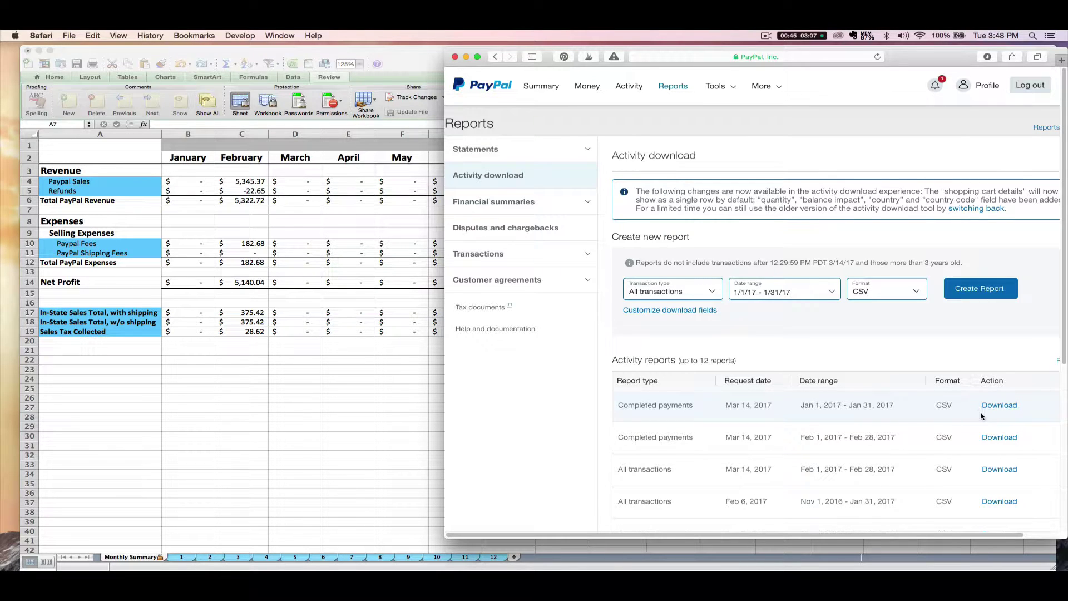
click(998, 411)
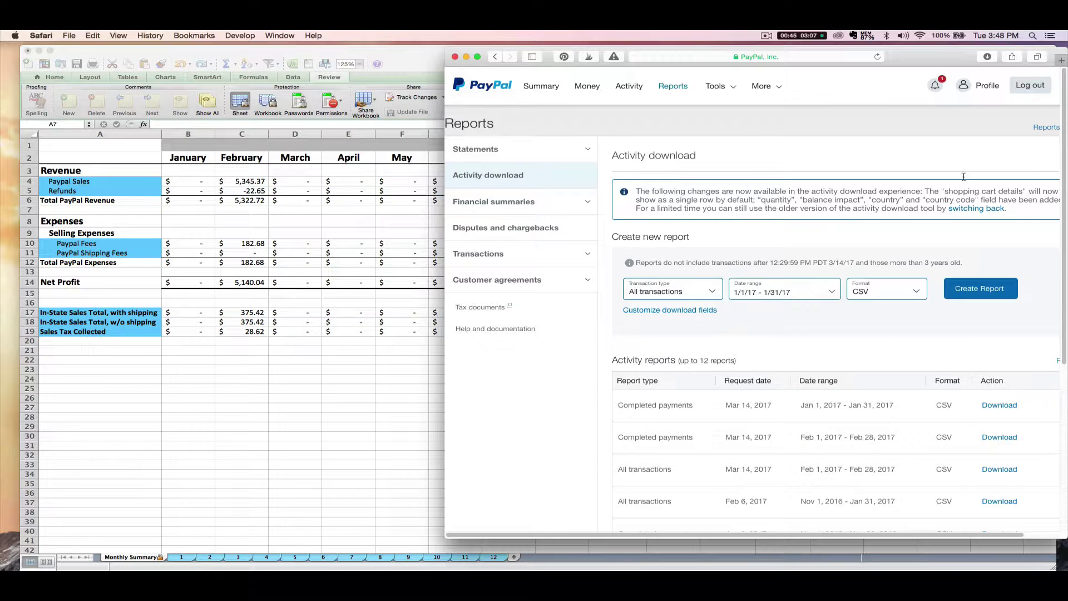
Open Download-2.CSV from Safari's downloads list in Excel
click(987, 56)
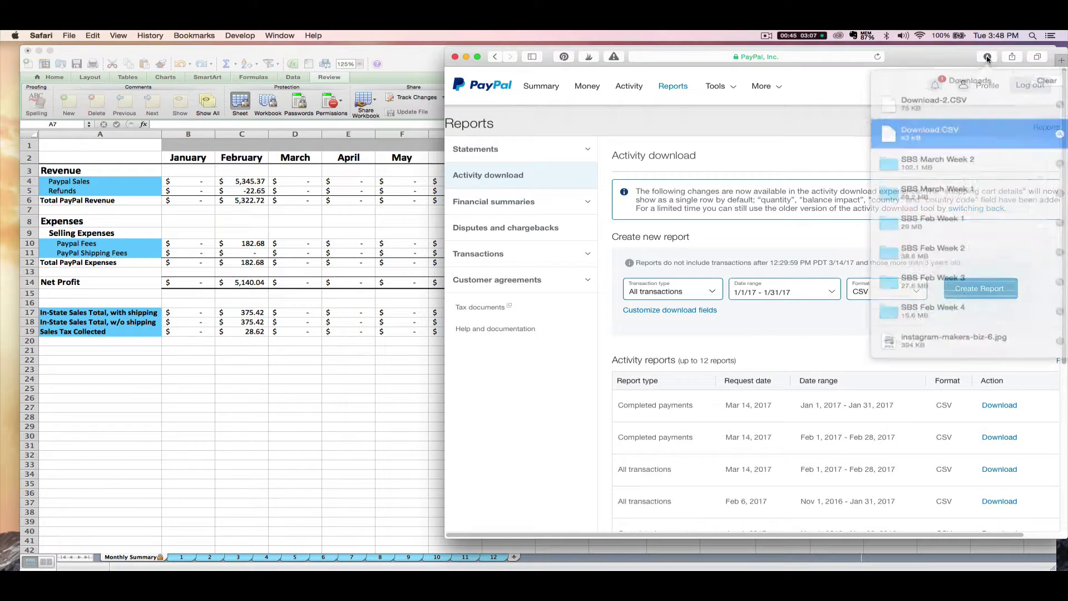
double_click(962, 102)
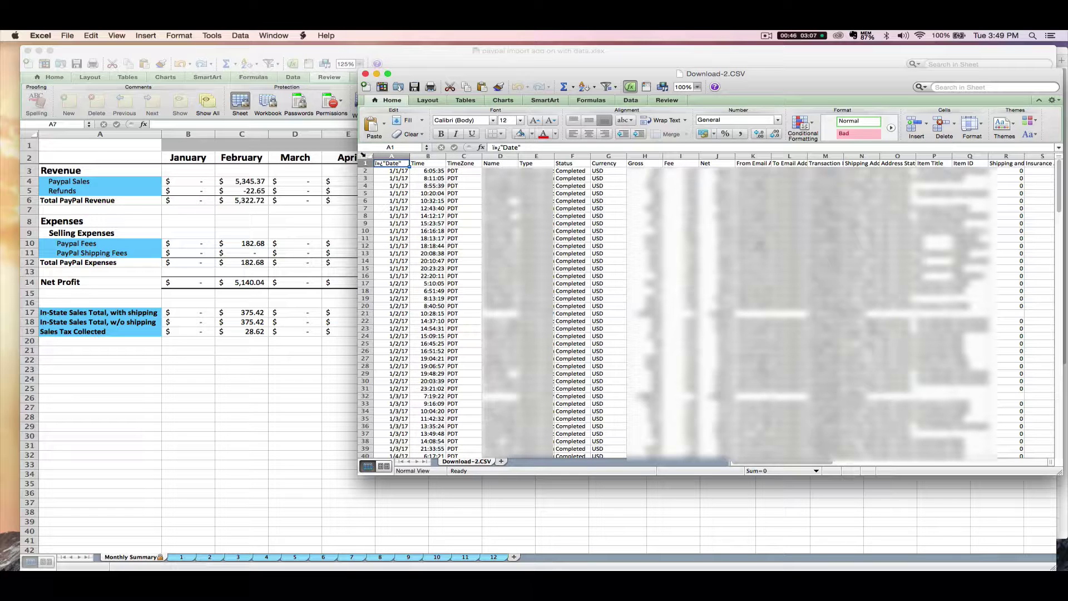
Select every cell of the Download-2.CSV sheet and copy the transaction data
click(363, 155)
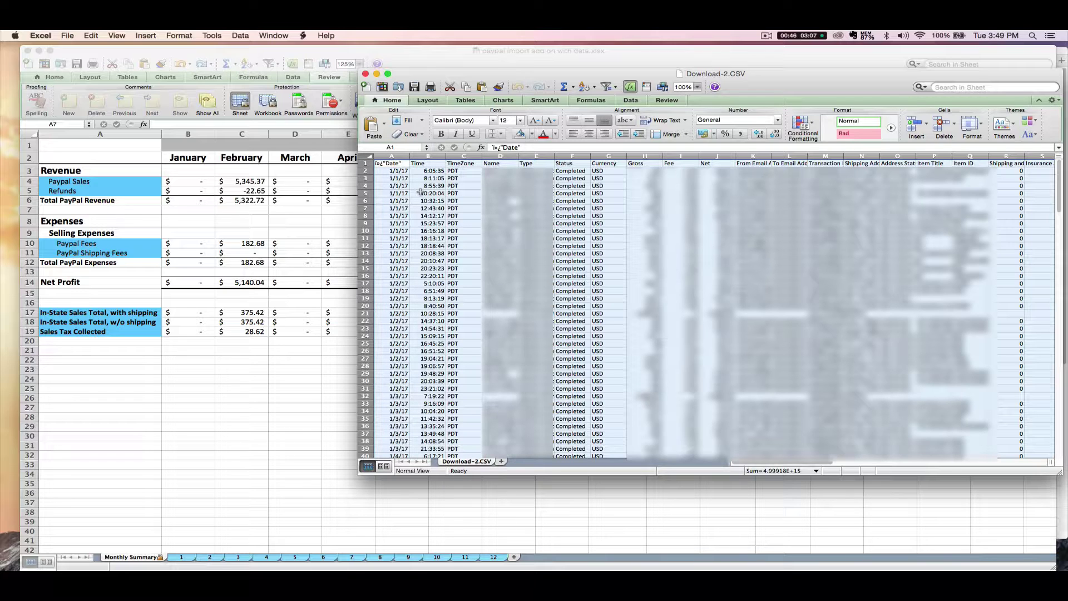
right_click(432, 206)
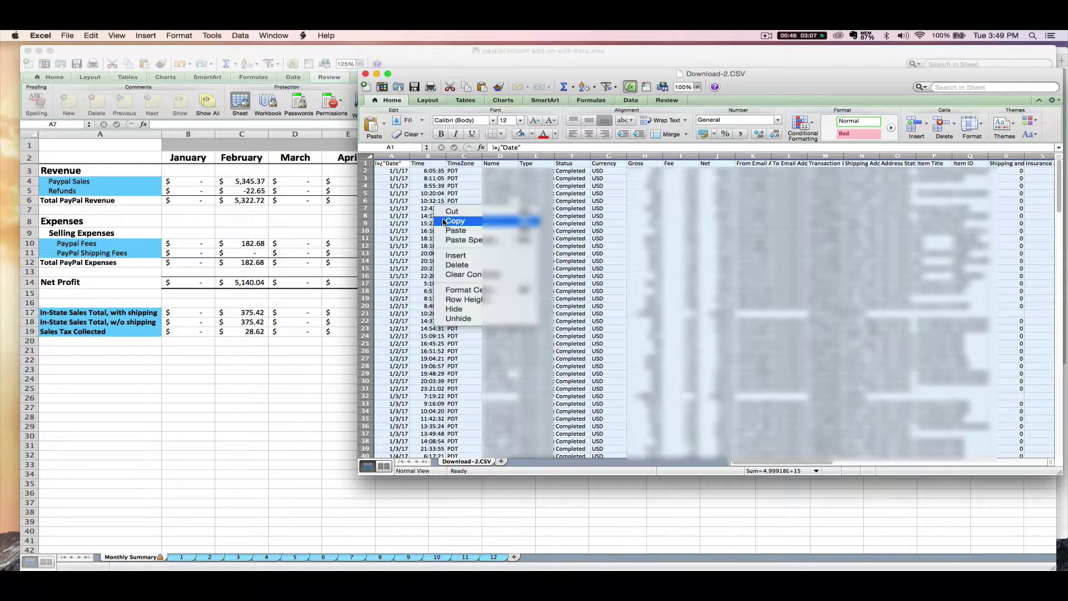
click(443, 222)
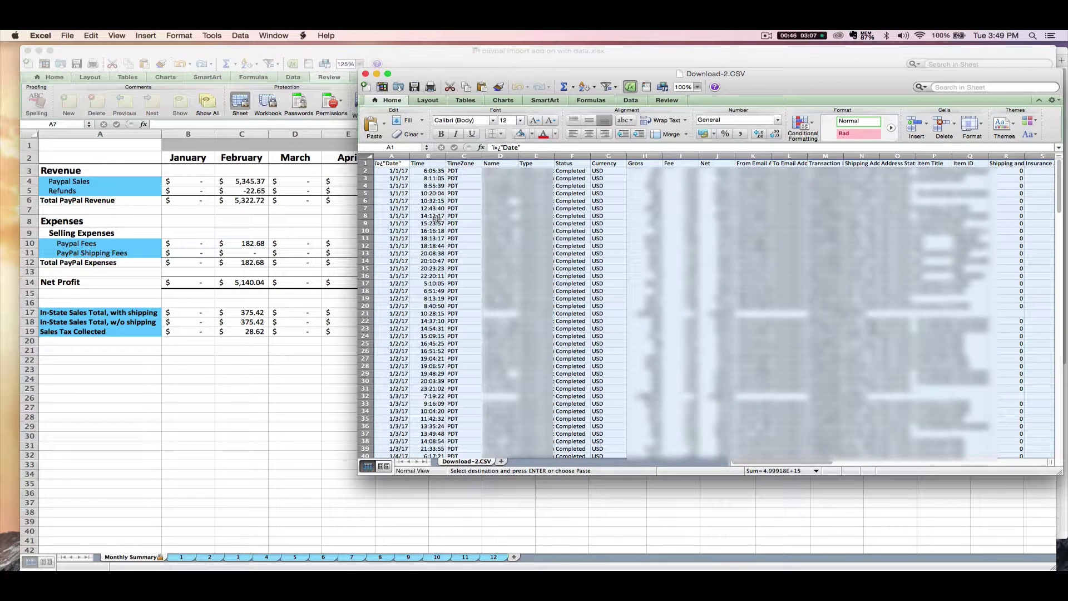
click(90, 35)
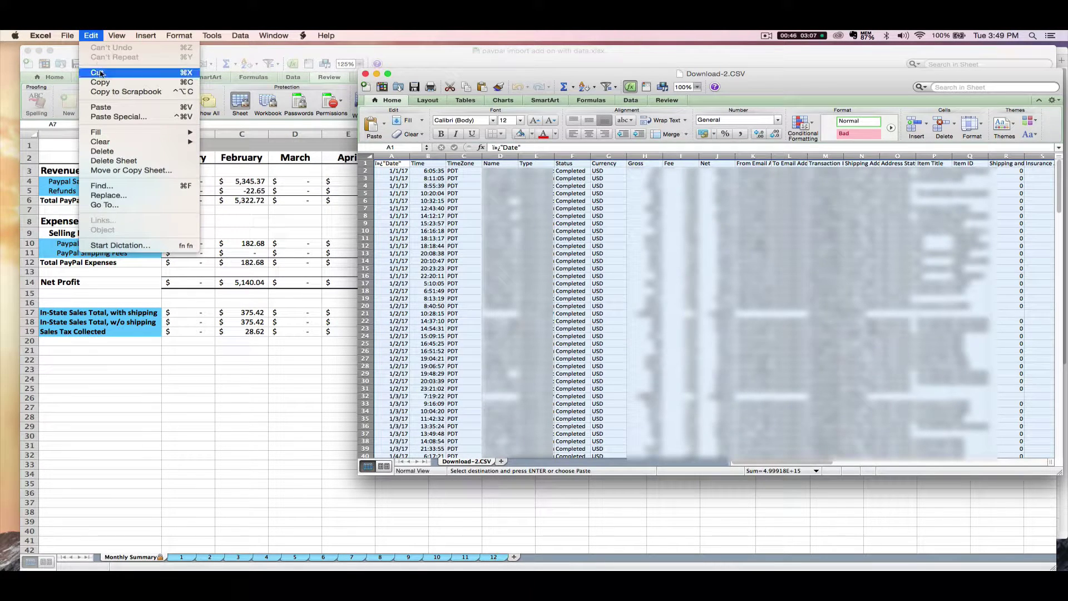
click(239, 268)
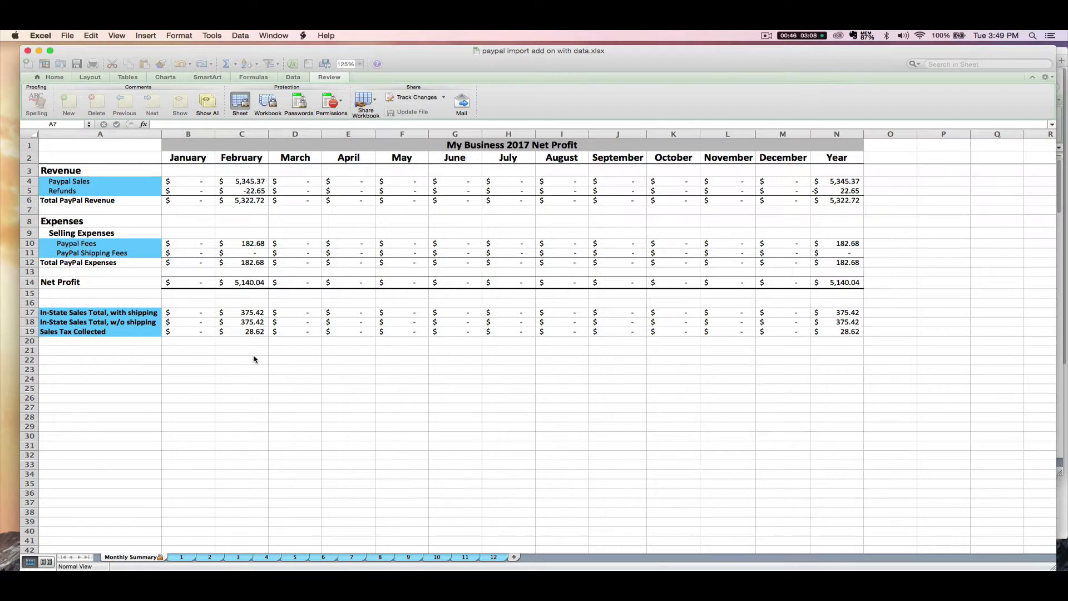
Paste the copied PayPal transactions into sheet 1 of the import add-on workbook, then return to Monthly Summary
click(251, 329)
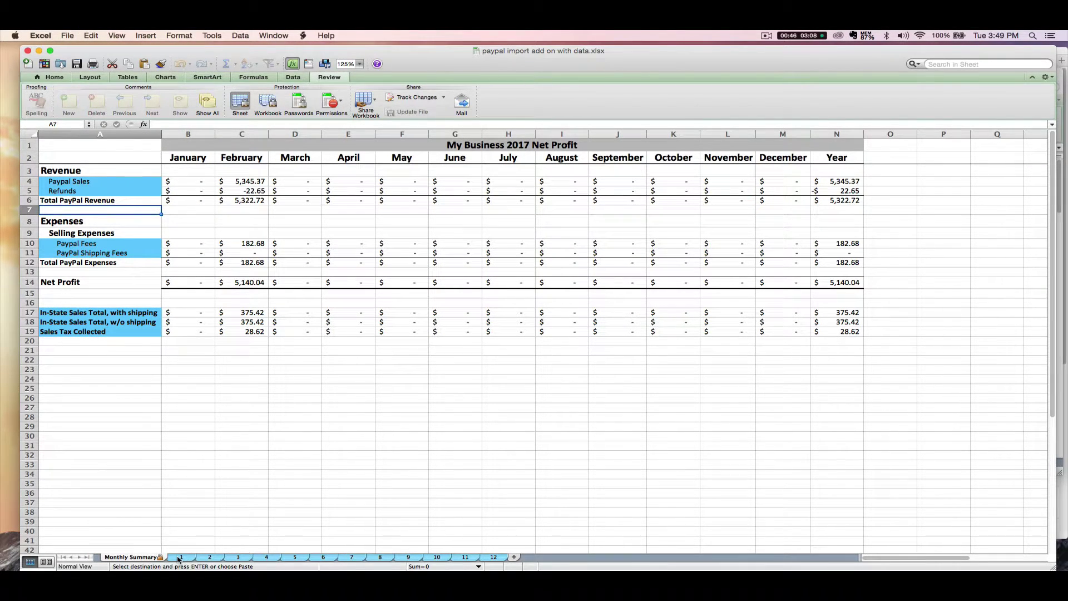
click(181, 558)
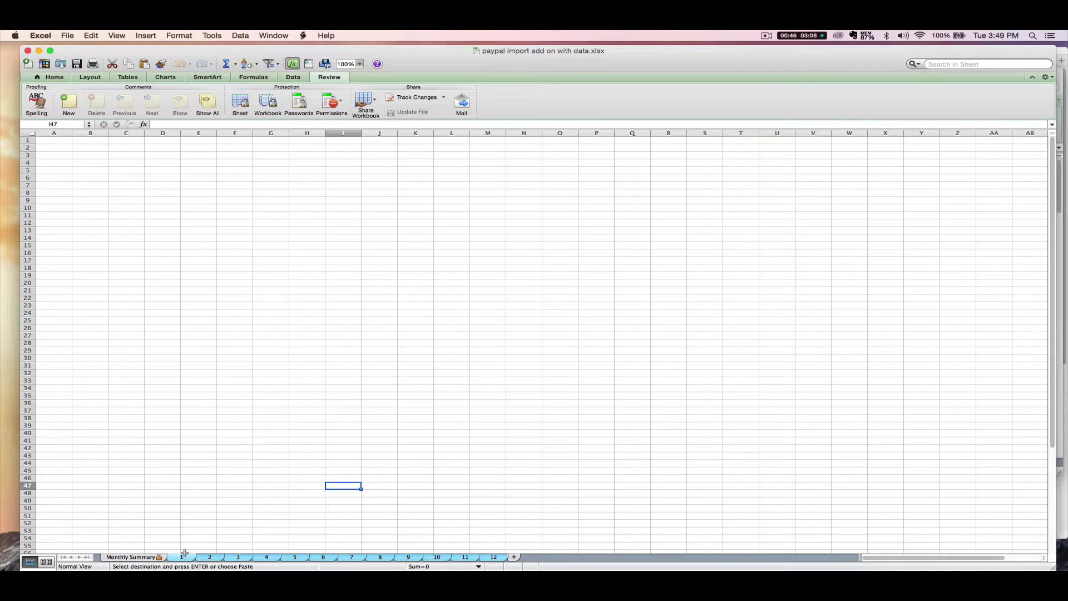
click(26, 131)
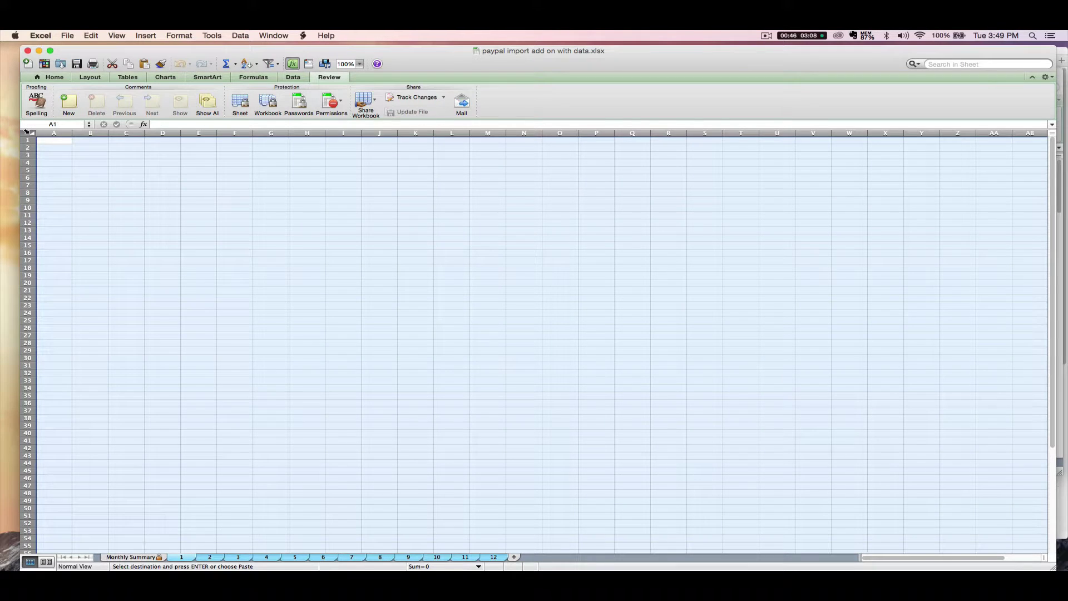
right_click(142, 196)
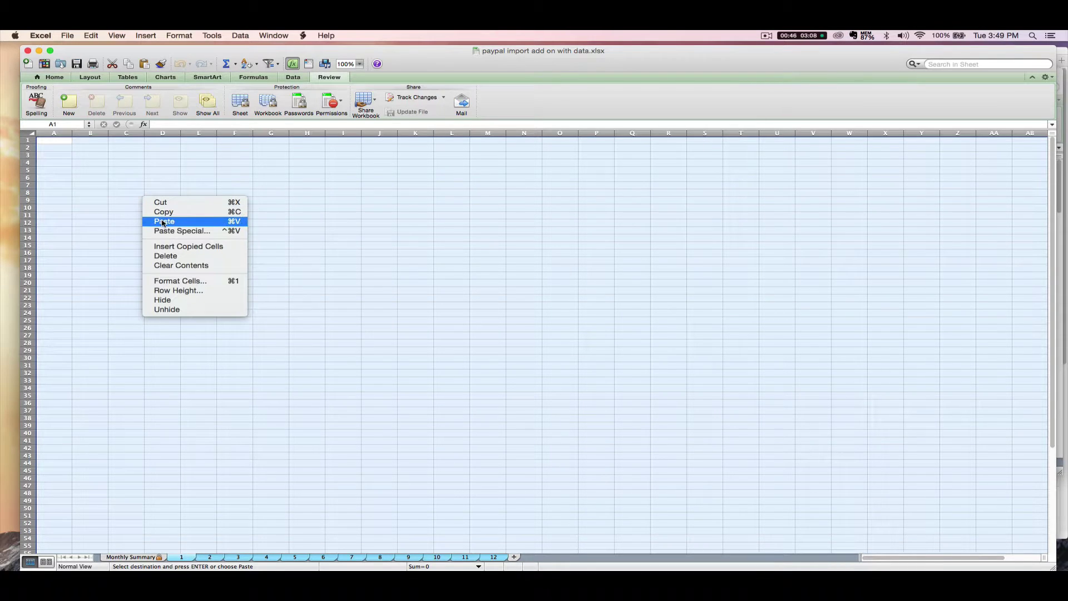
click(163, 222)
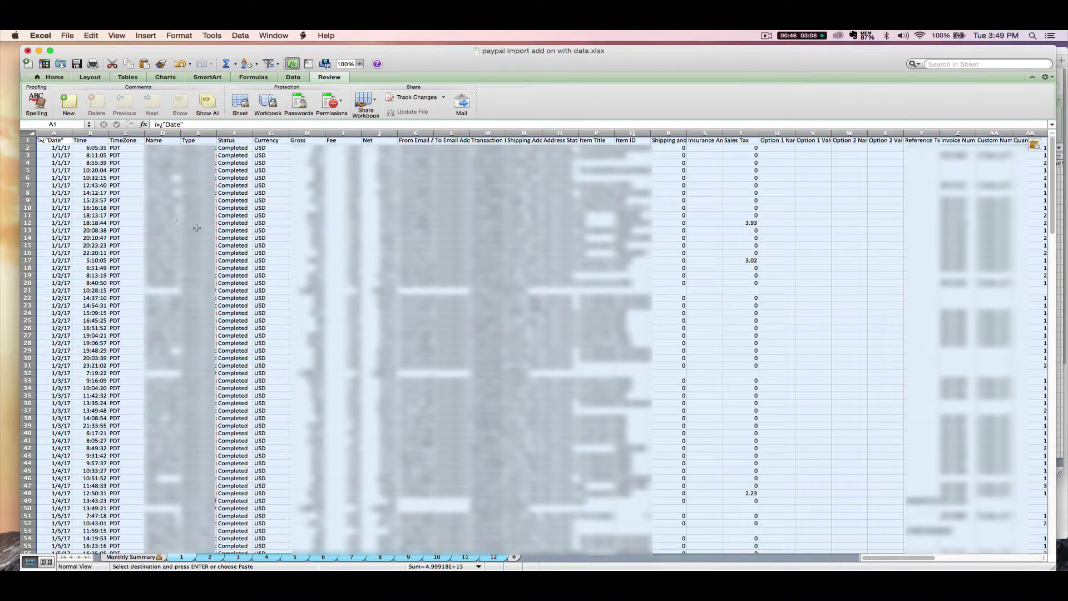
click(123, 558)
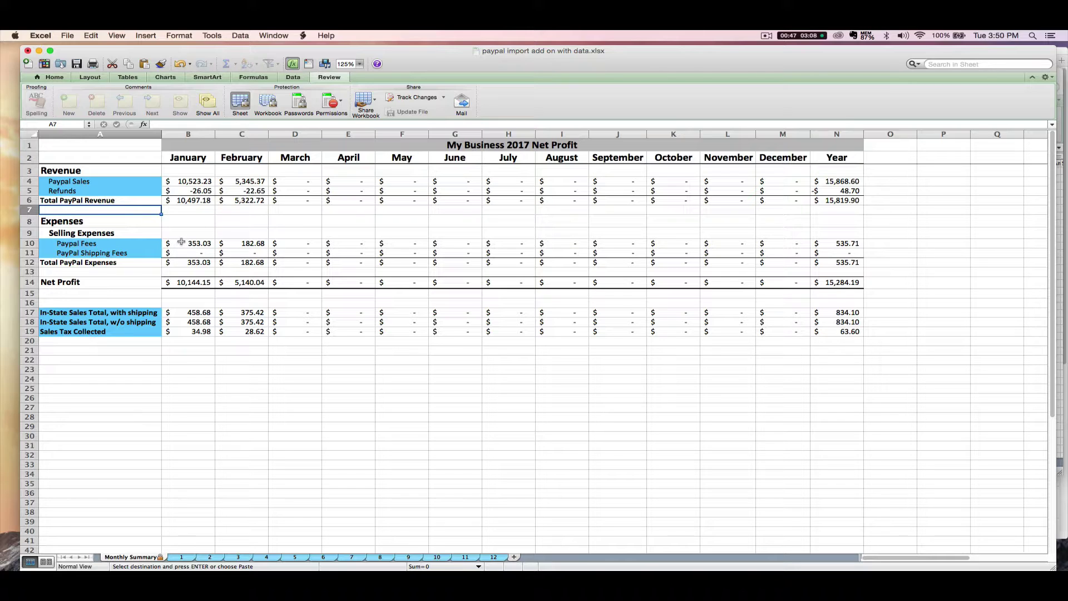
Switch to sheet 1 to view the pasted January 2017 PayPal transactions
key(ctrl+Page_Down)
click(160, 302)
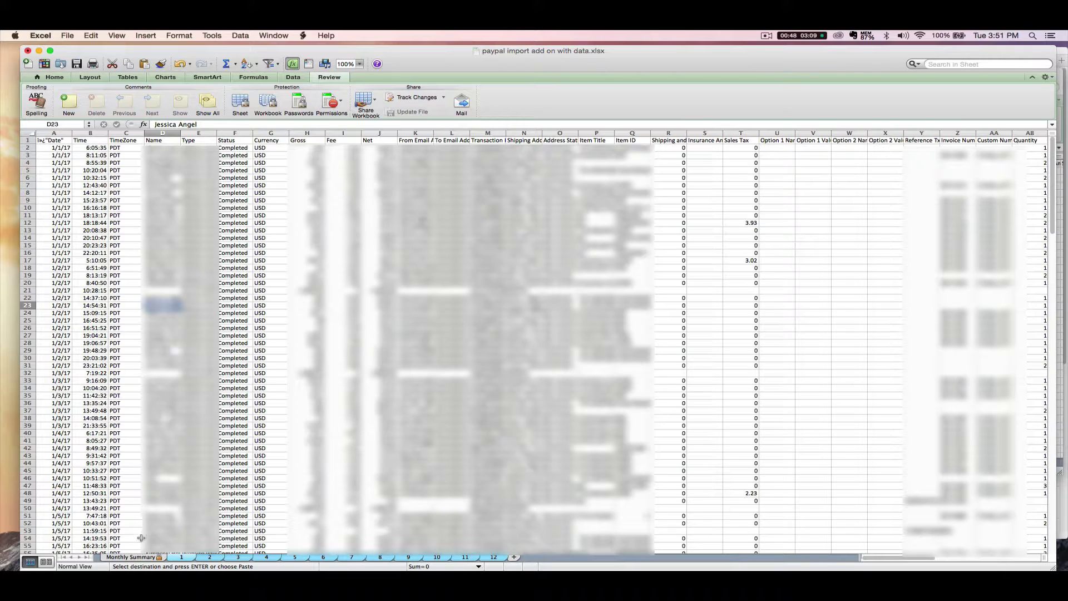
click(137, 558)
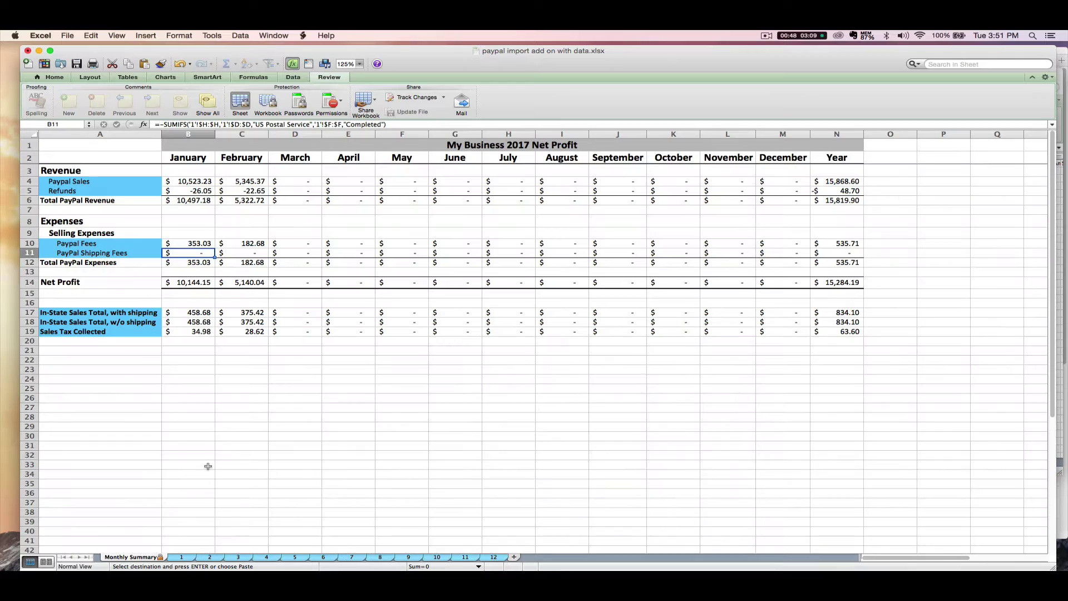
click(183, 558)
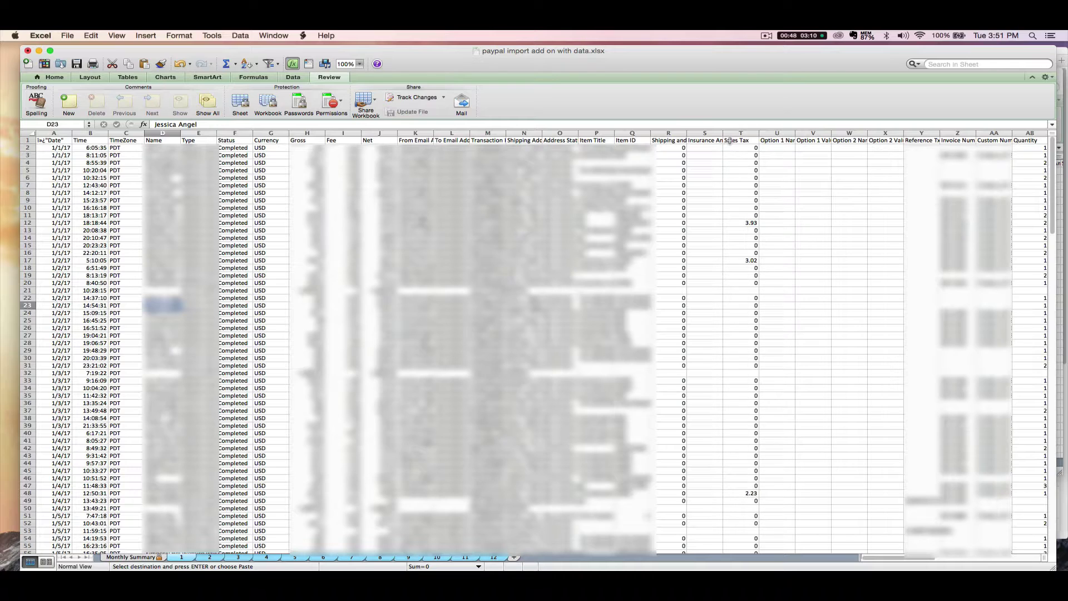
Recheck Monthly Summary and sheet 1, then switch to the turbo etsy seller spreadsheet 2016.1 window
click(134, 557)
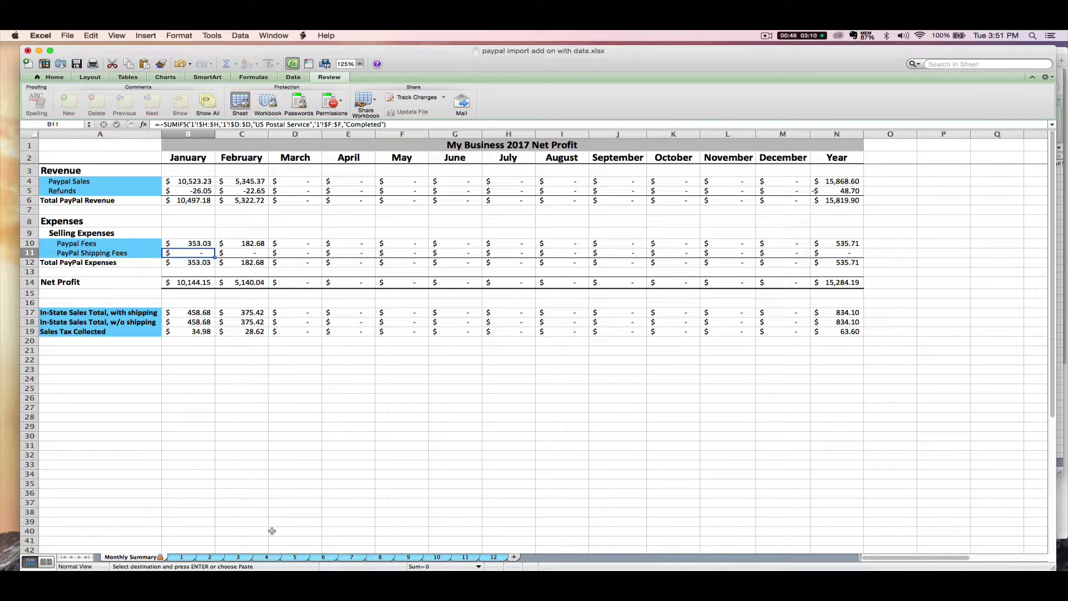
click(174, 558)
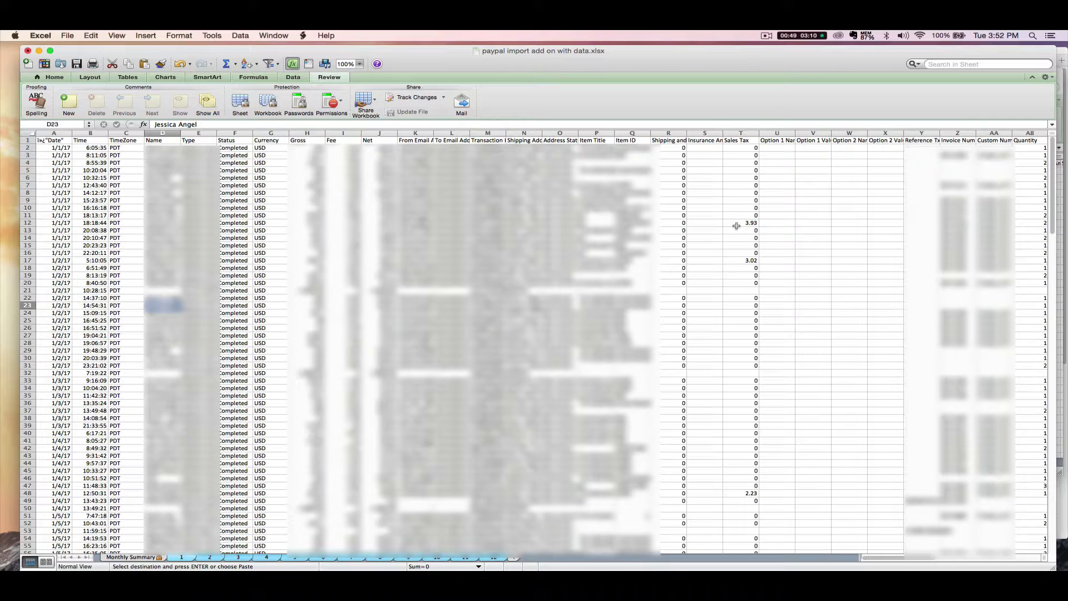
key(super+grave)
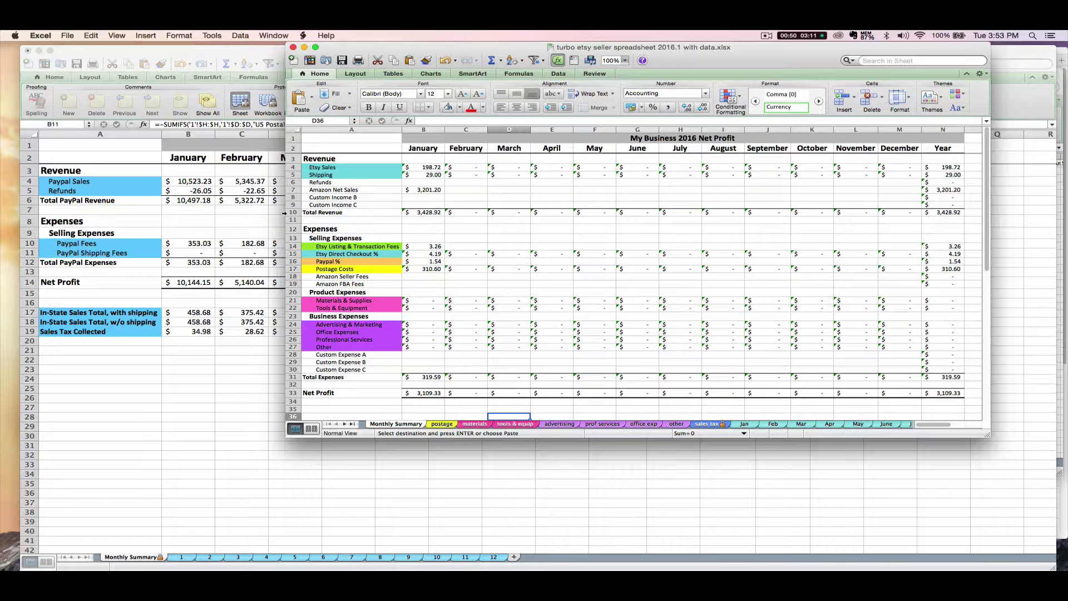
click(344, 204)
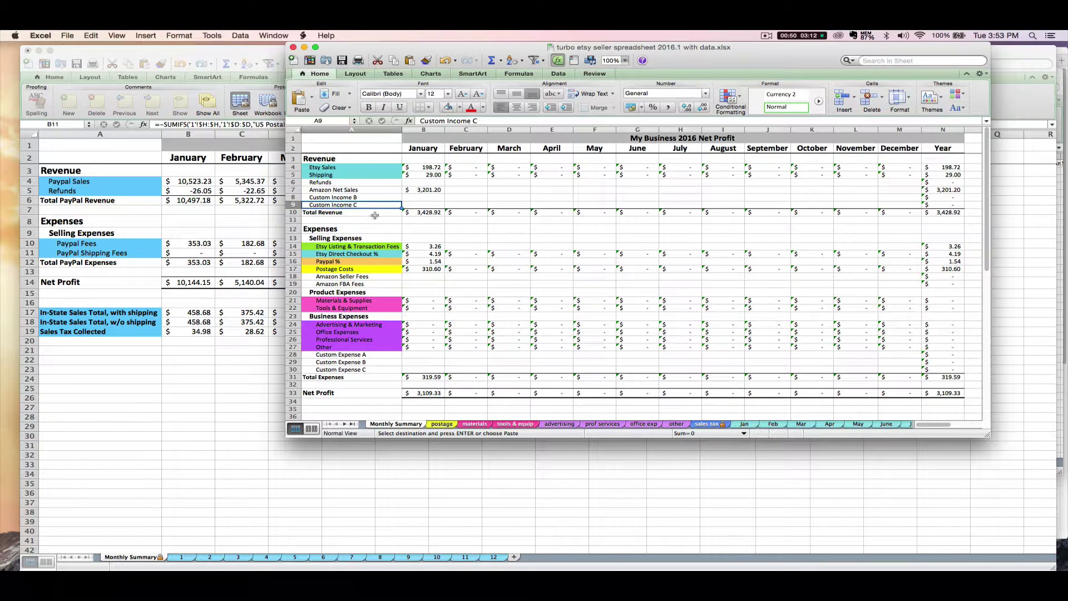
click(323, 196)
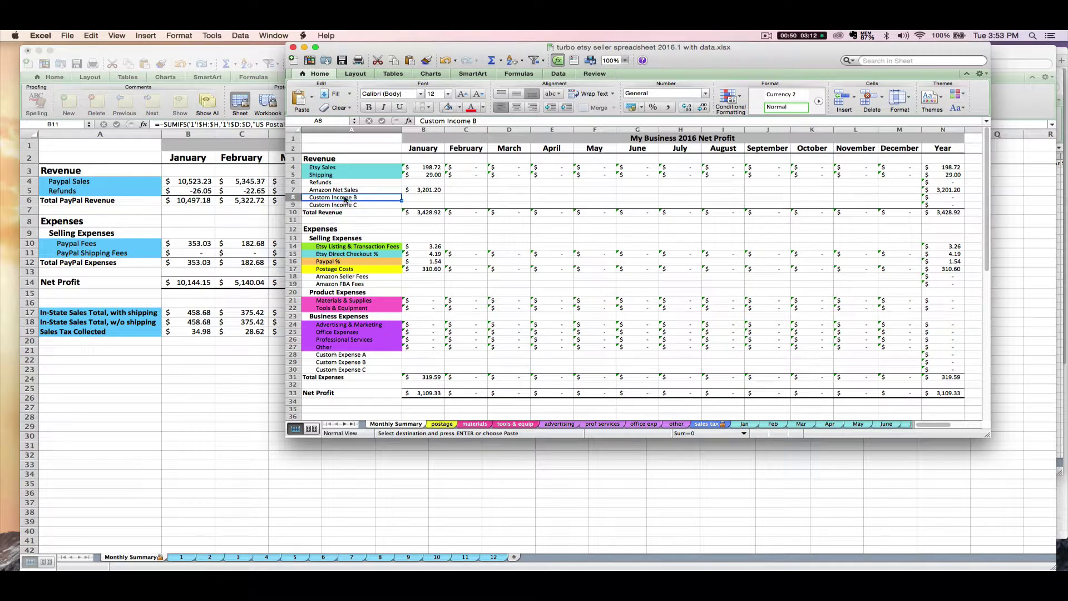
text(T)
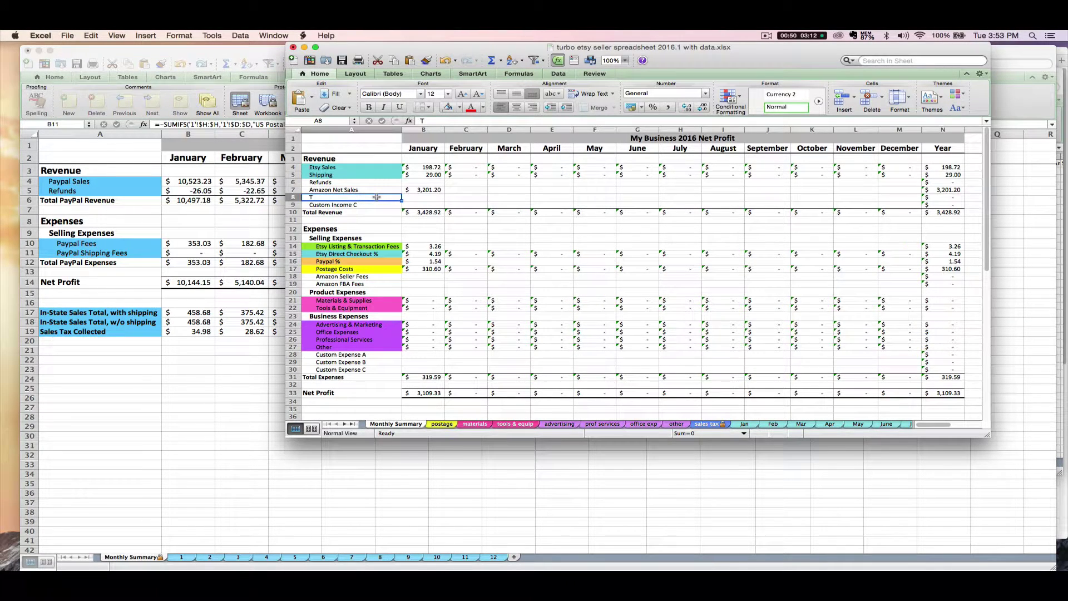
text(otal)
key(BackSpace)
key(BackSpace)
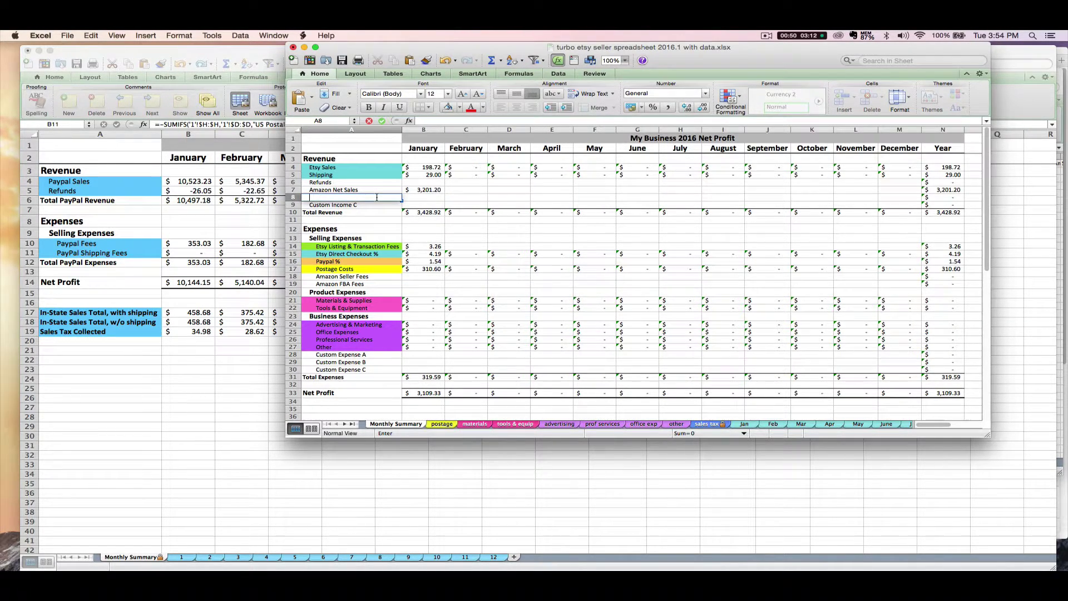
text(Total PayPal Sales)
key(Return)
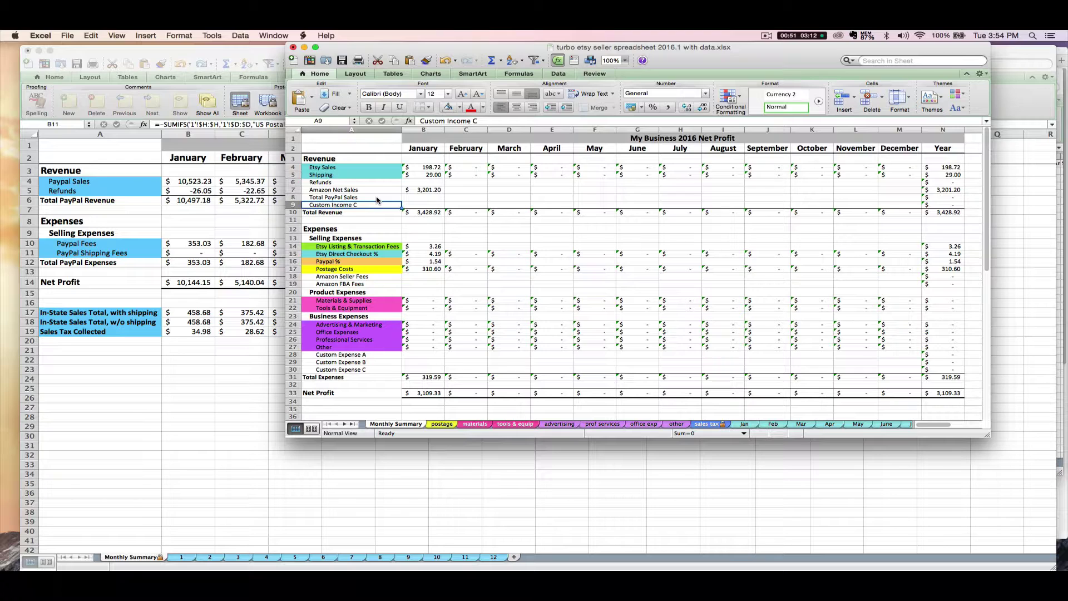
click(376, 199)
key(Tab)
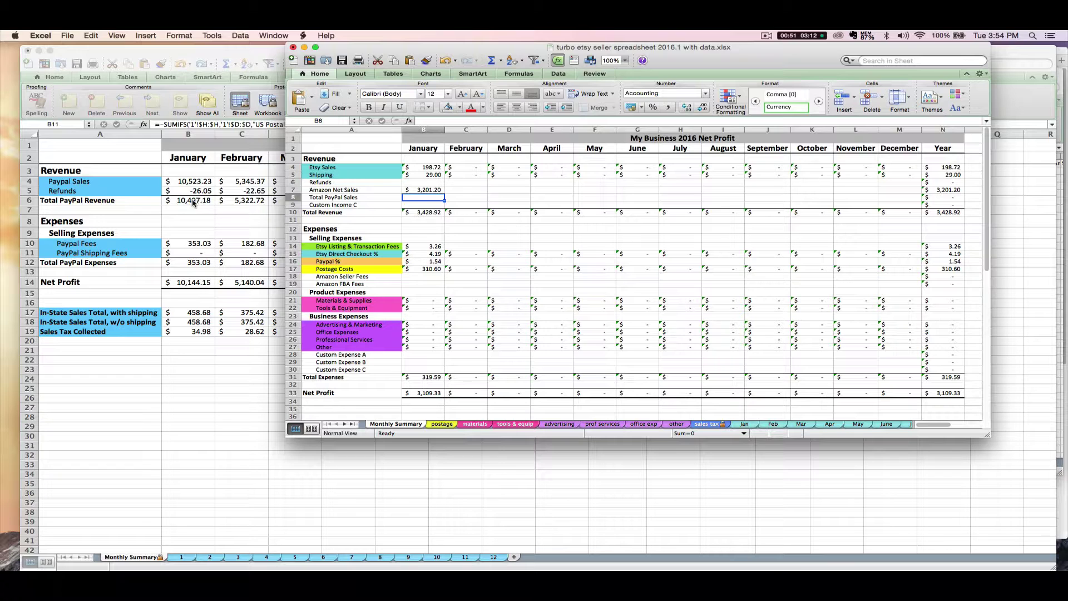
text(10497.18)
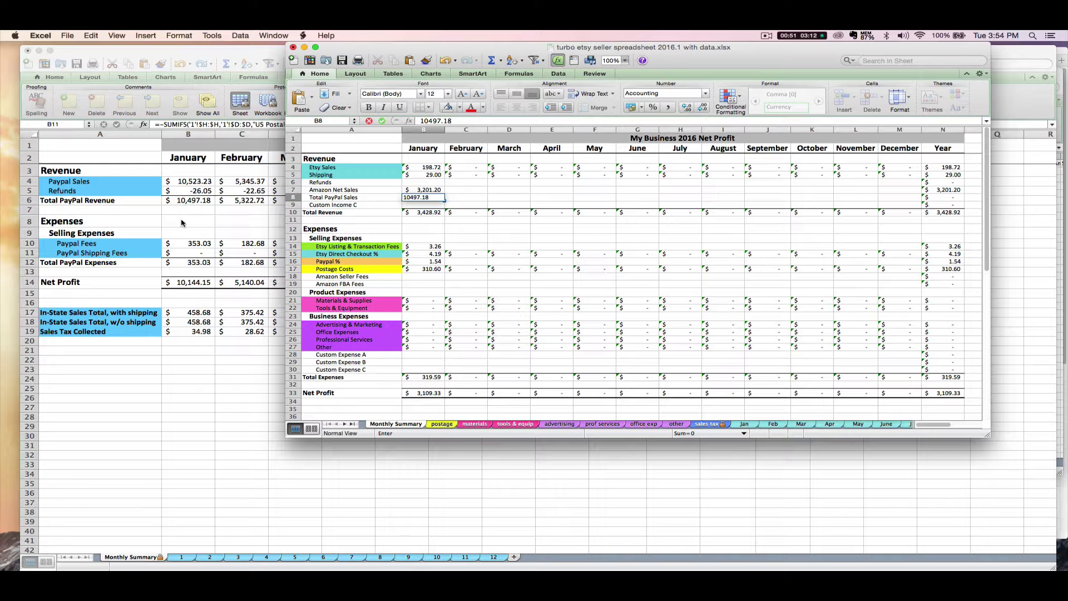
key(Return)
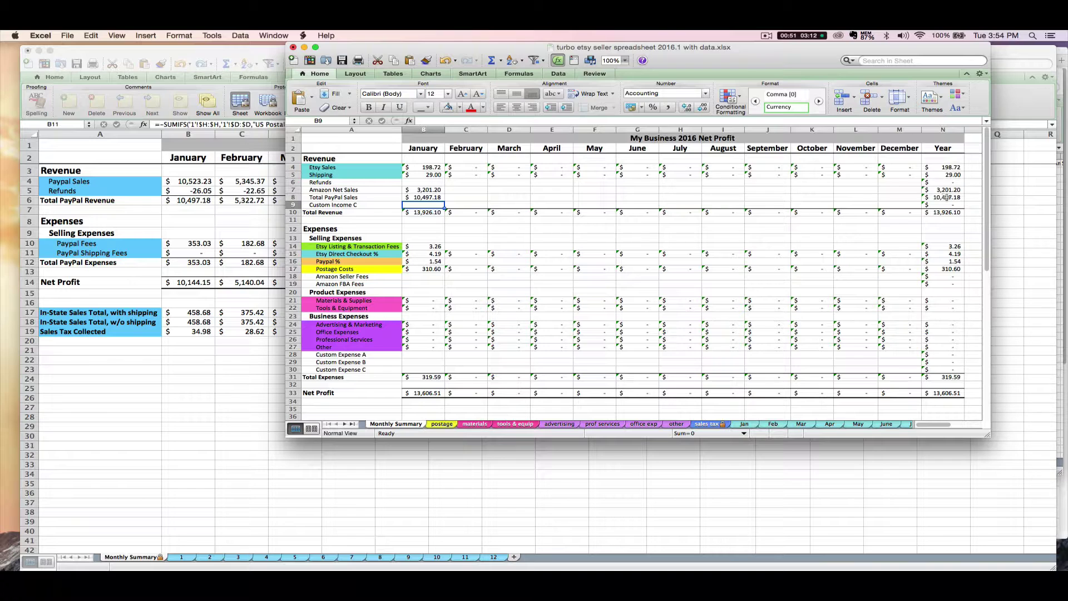
click(414, 213)
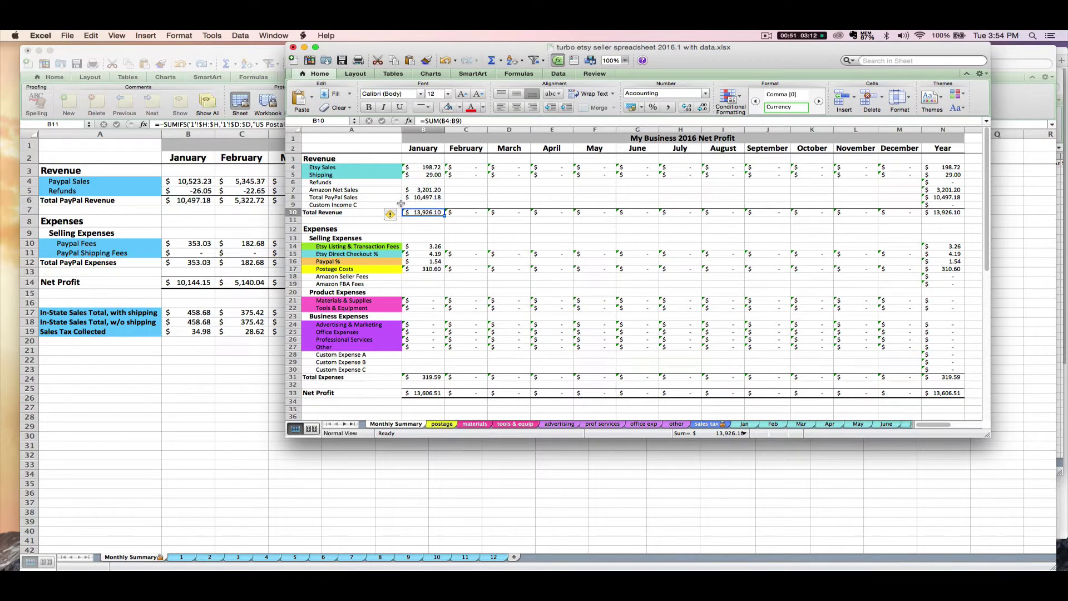
click(398, 276)
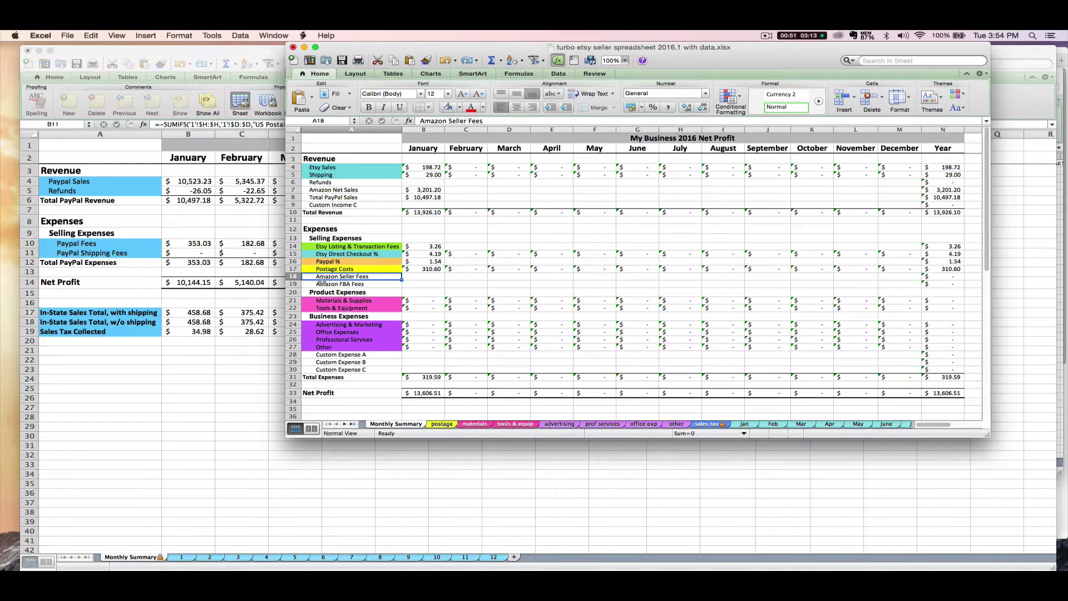
Enter 353.03 in B16 as January's Paypal % fees
click(418, 262)
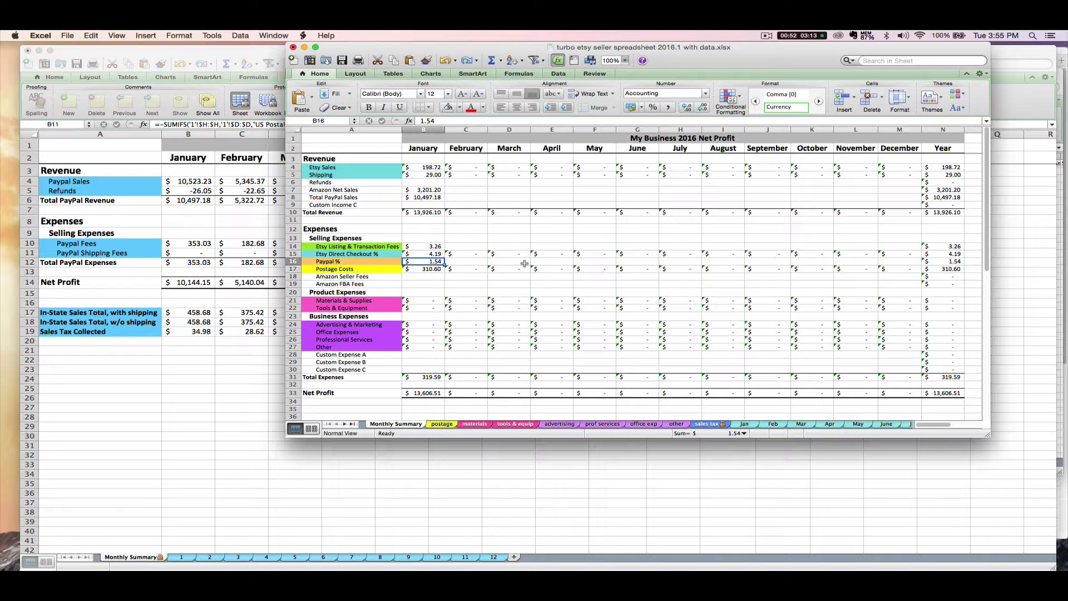
text(353)
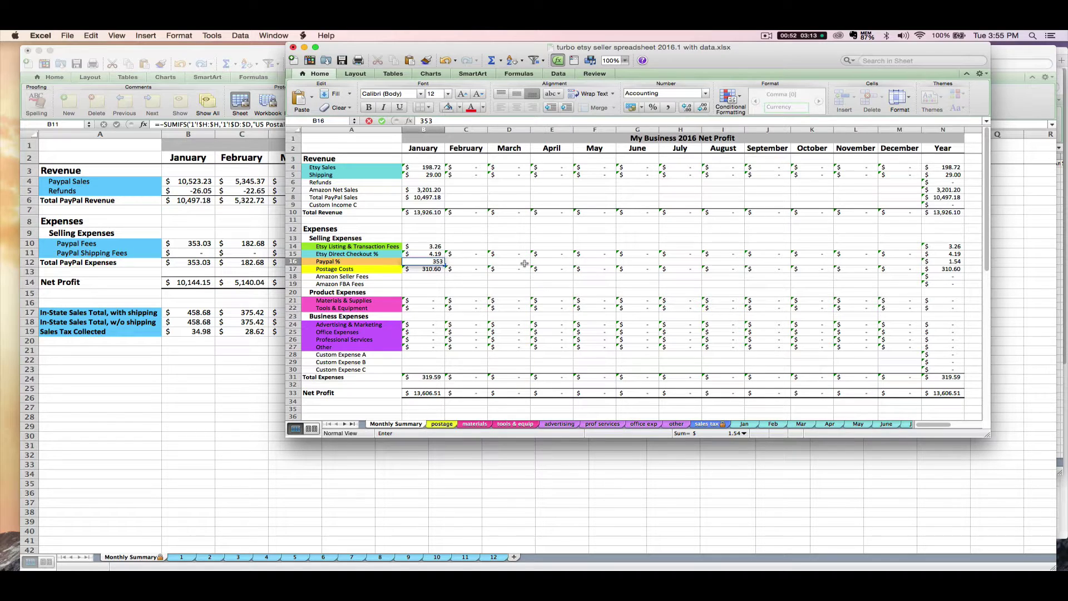
text(.03)
key(Return)
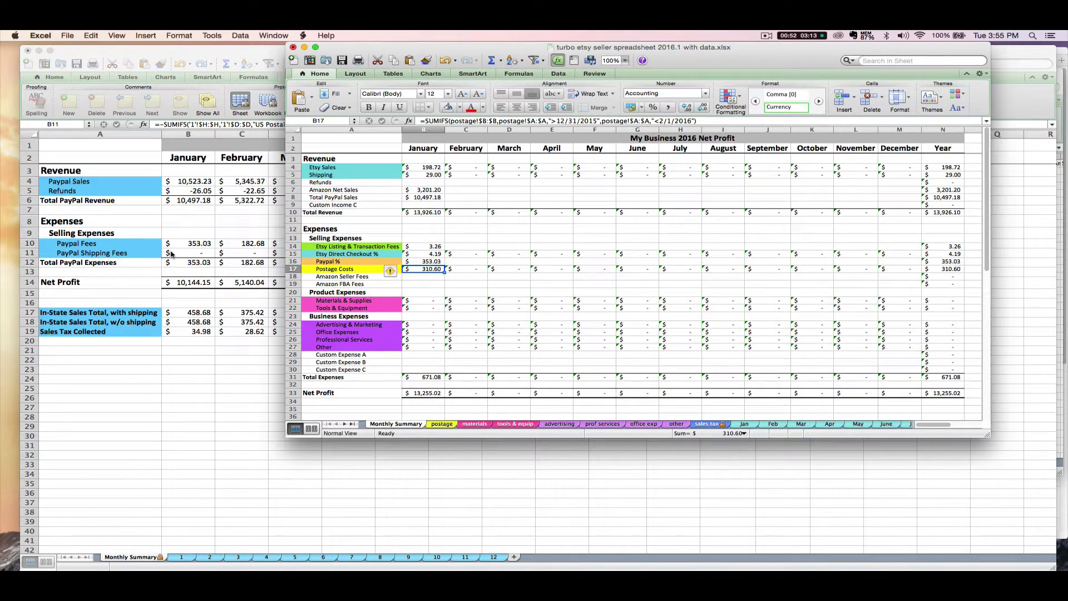
On the postage sheet, add a 1/31/16 row: 45, PayPal, paypal shipping labels, paid via paypal
click(439, 425)
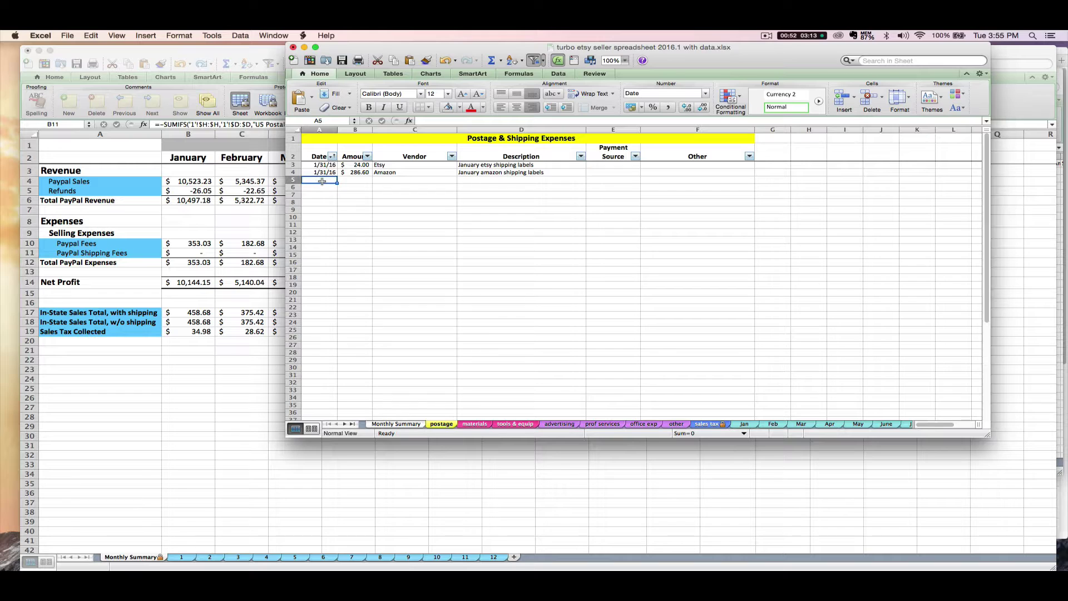
text(1/31/1)
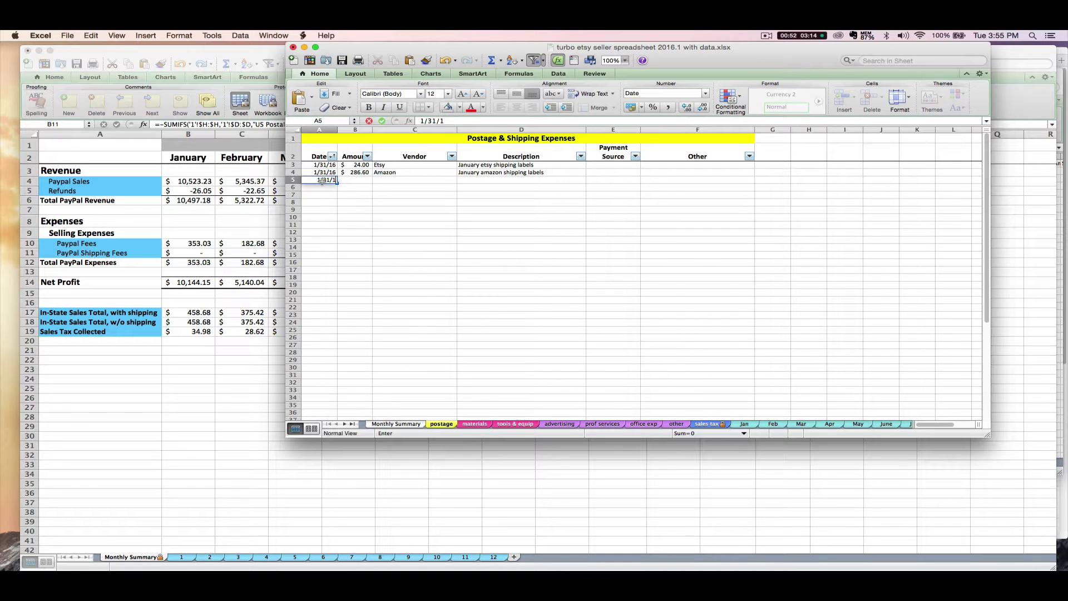
text(6)
key(Tab)
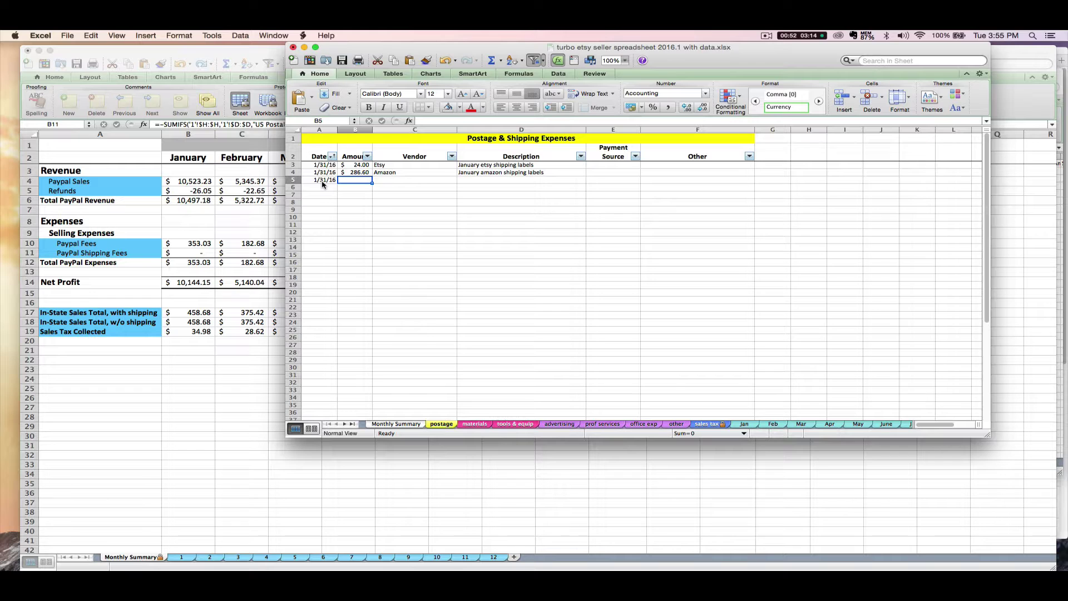
text(45)
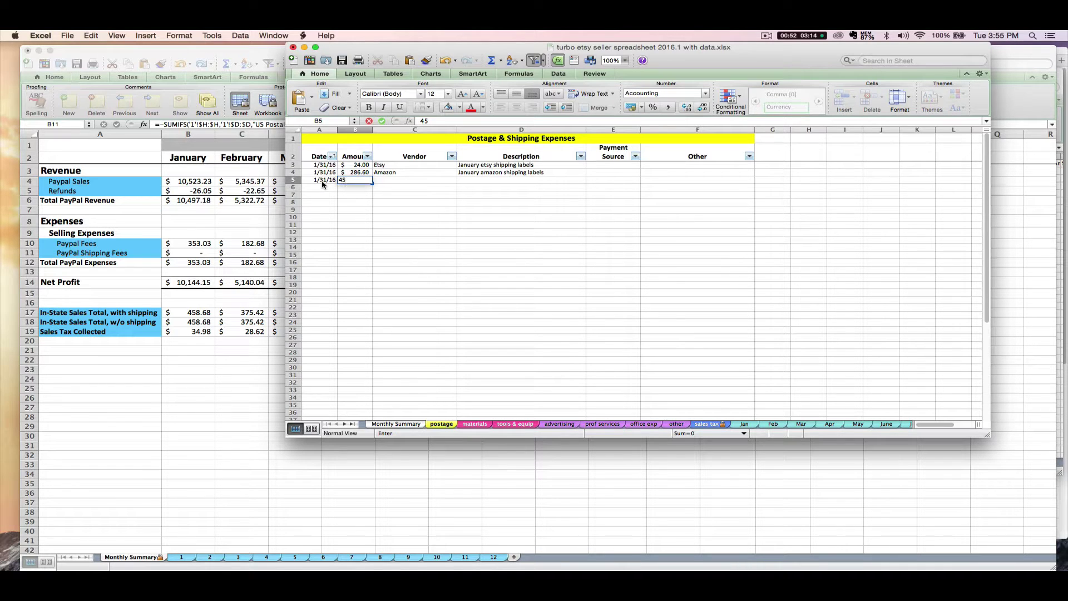
key(Tab)
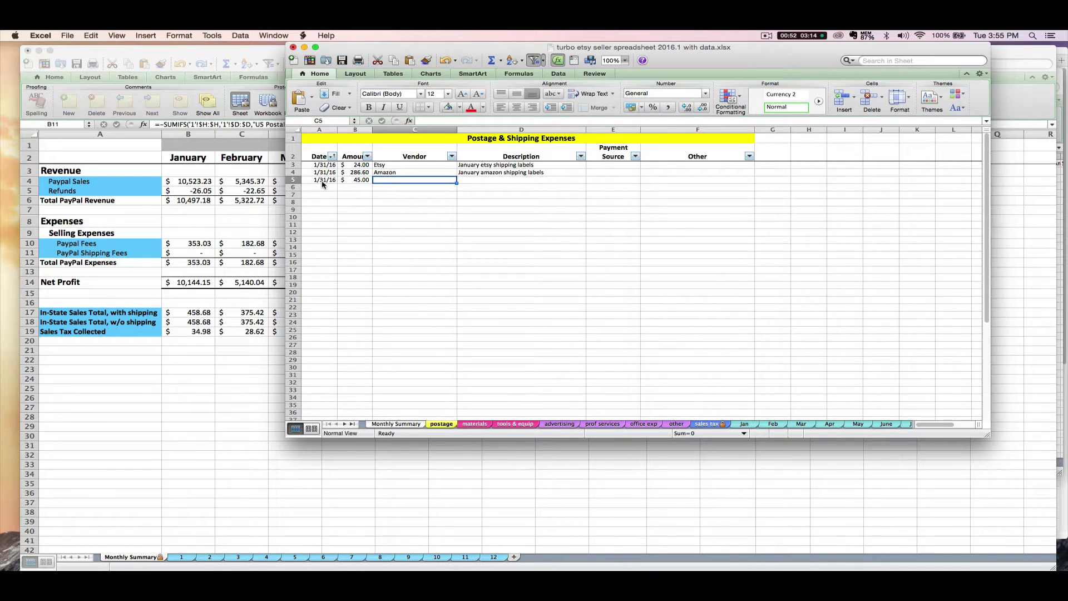
text(PayPal)
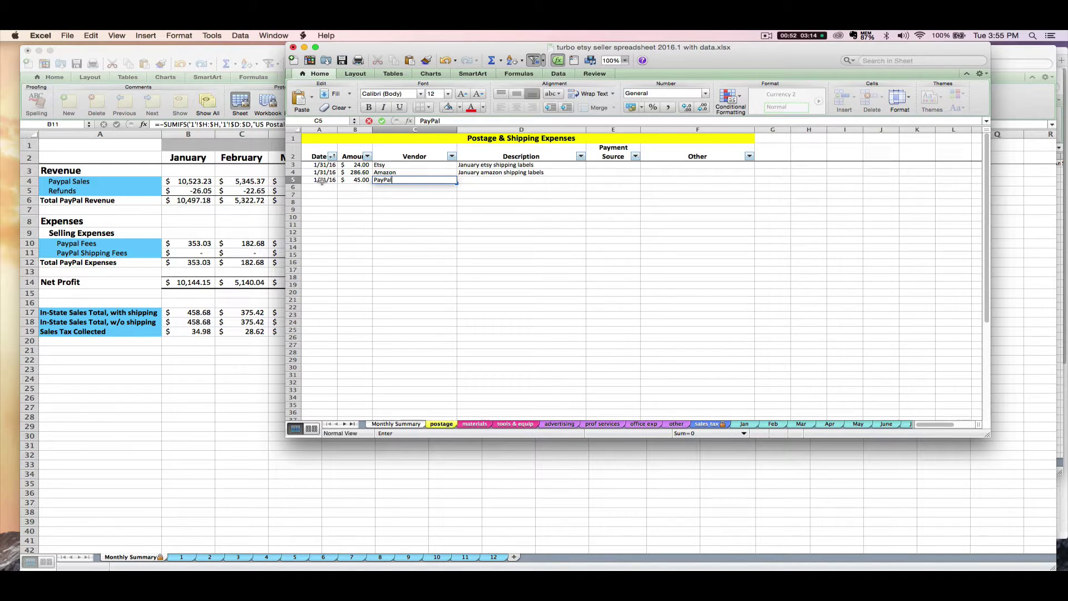
key(Tab)
text(pay)
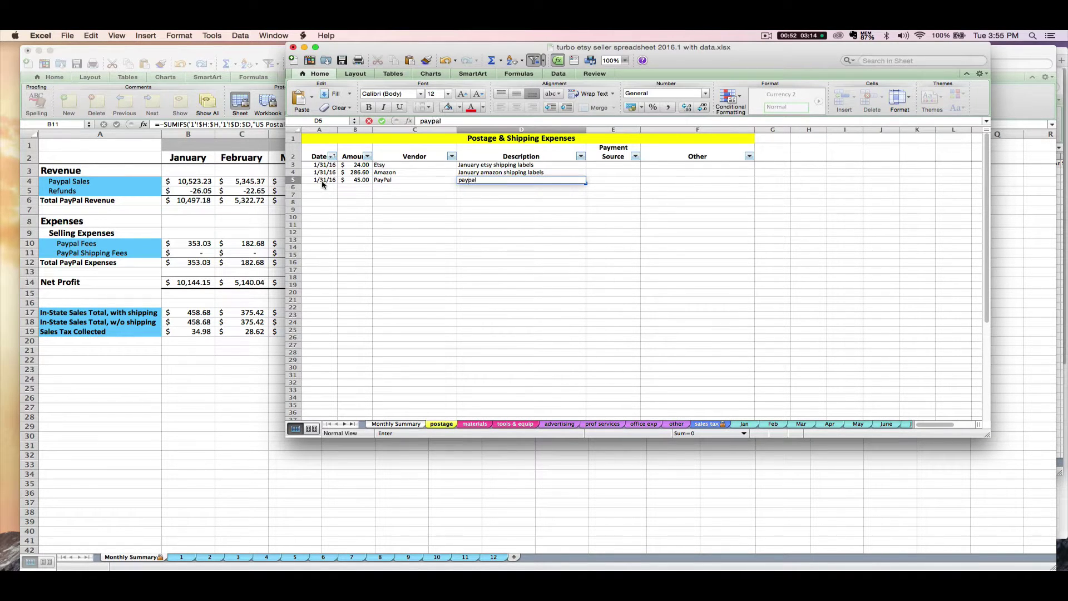
text(pal shipping labels)
key(Tab)
text(payp)
key(Return)
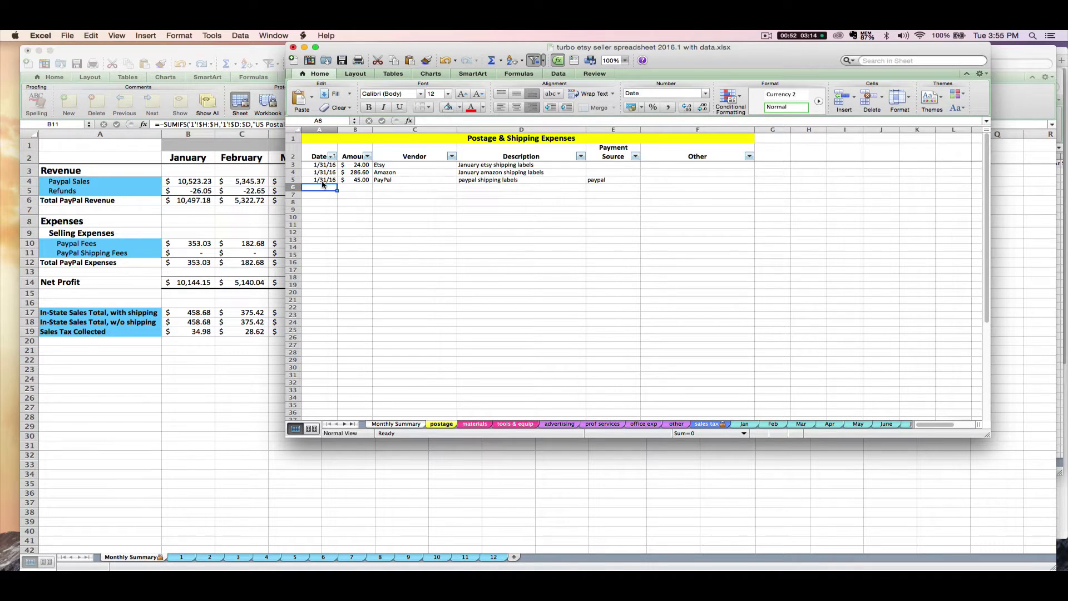
Compare the postage sheet with the Monthly Summary, where January postage now reads 355.60
click(390, 424)
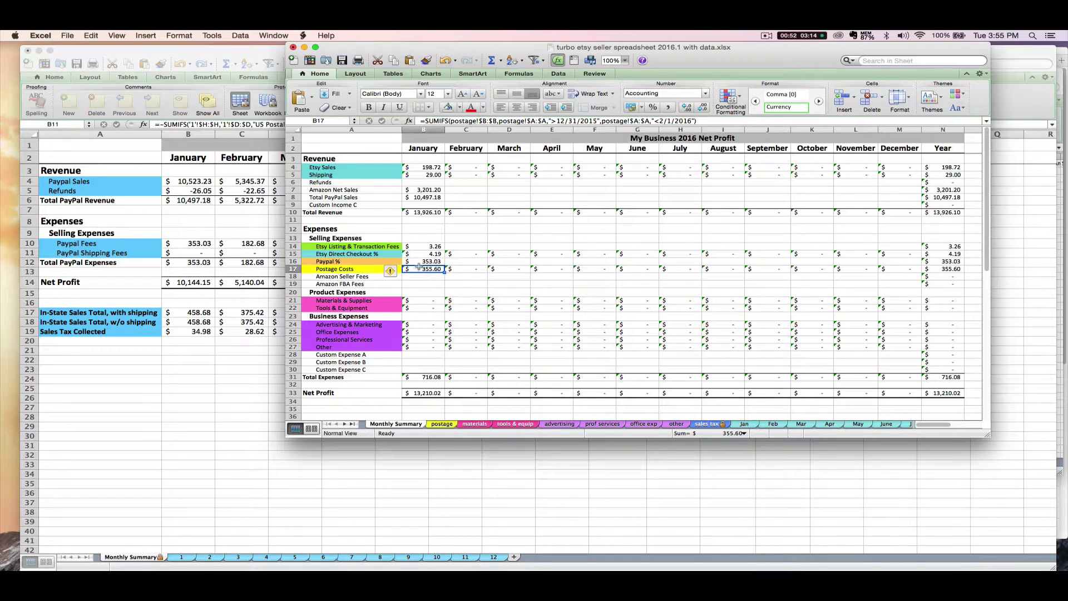
click(442, 425)
click(412, 425)
scroll(390, 294, down, 5)
scroll(423, 300, up, 5)
Check the sales tax sheet, then confirm January net profit of 13,210.02 on the Monthly Summary
click(692, 426)
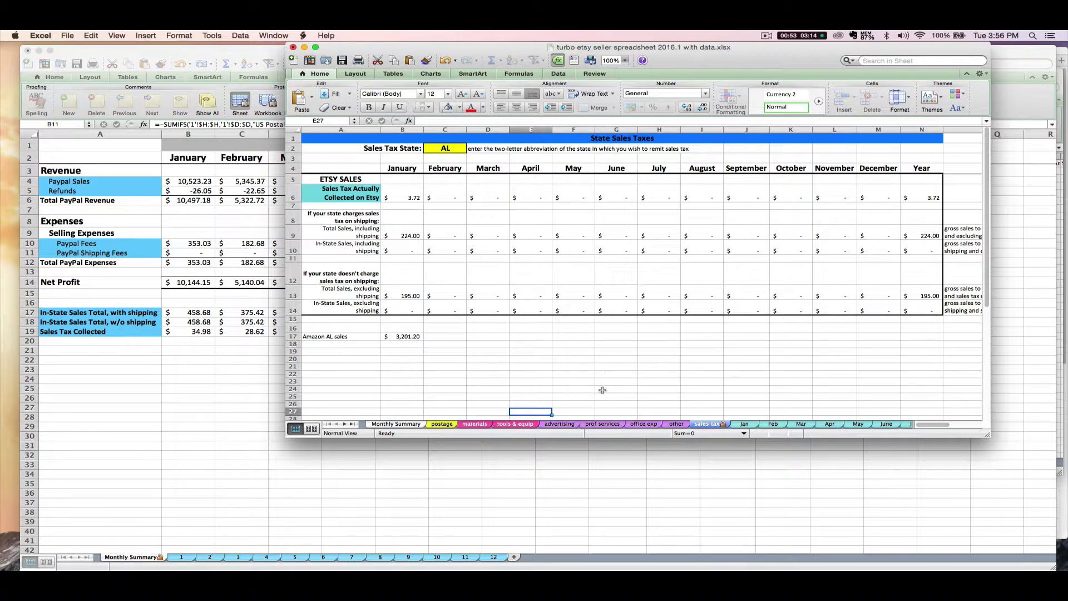
click(414, 426)
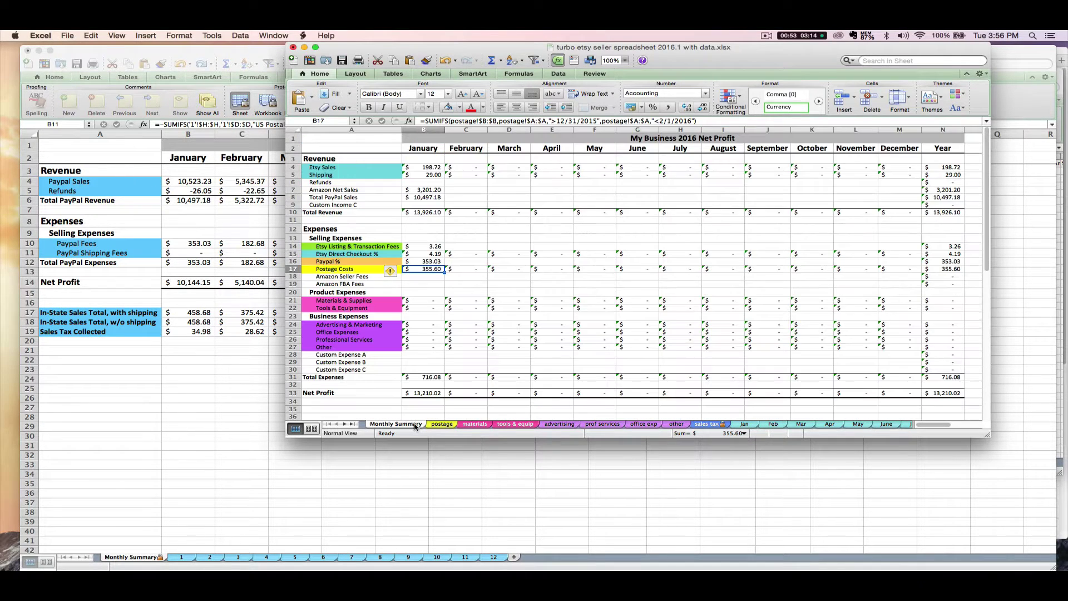
scroll(437, 356, down, 3)
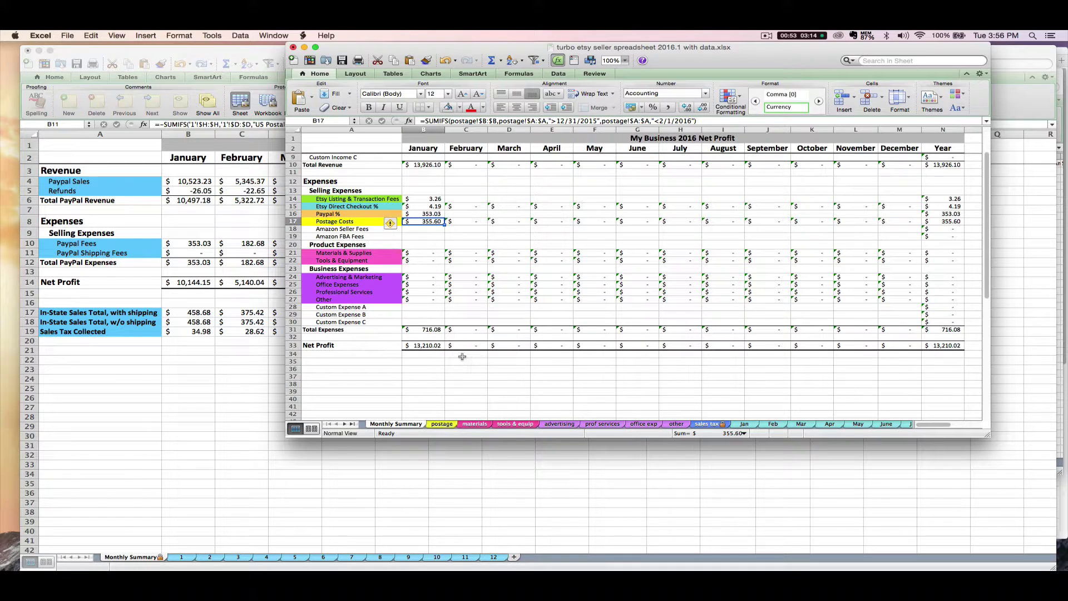
scroll(545, 309, up, 3)
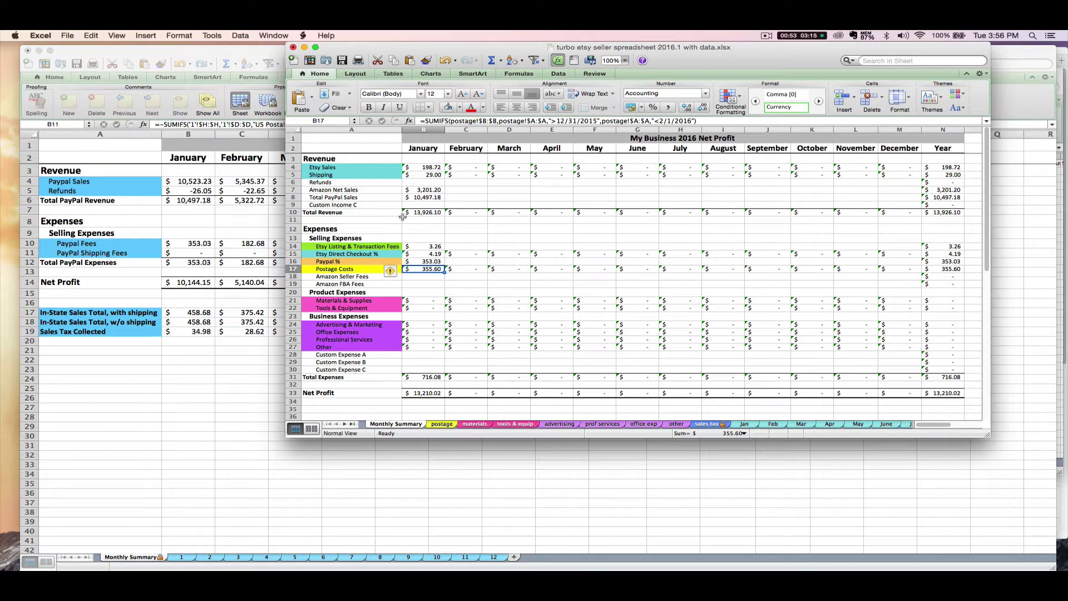
click(423, 392)
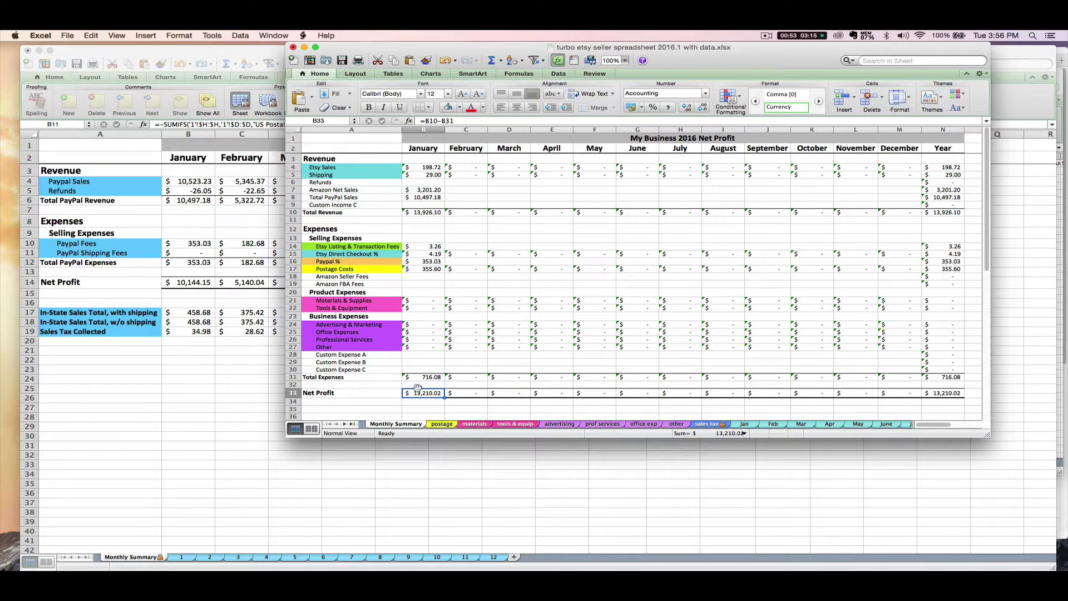